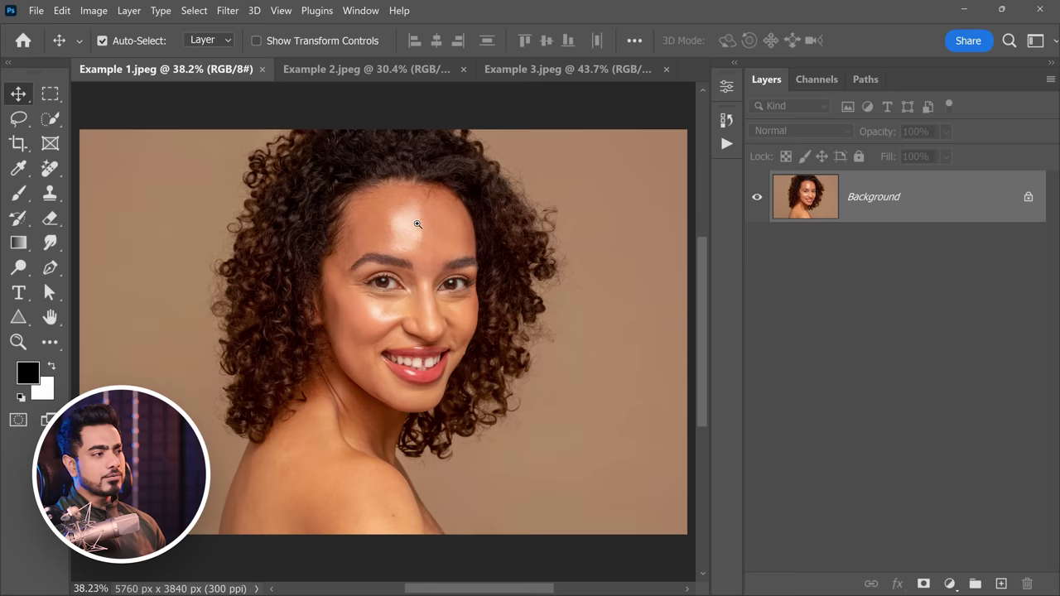
Add a Solid Color fill layer above the portrait in a light orange skin tone, hex ffab78
left_click(417, 224)
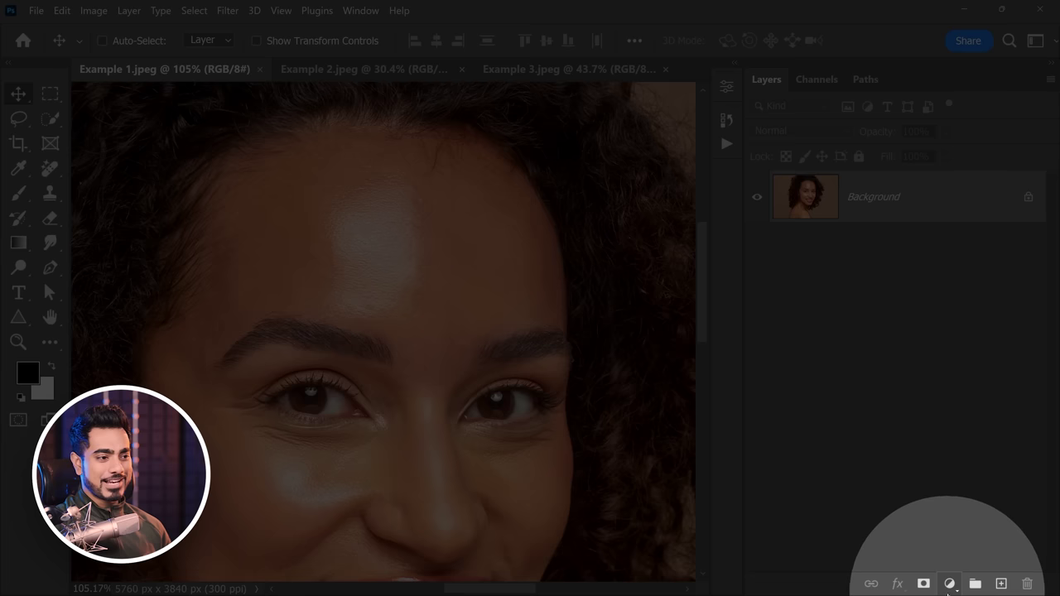
left_click(949, 584)
left_click(937, 301)
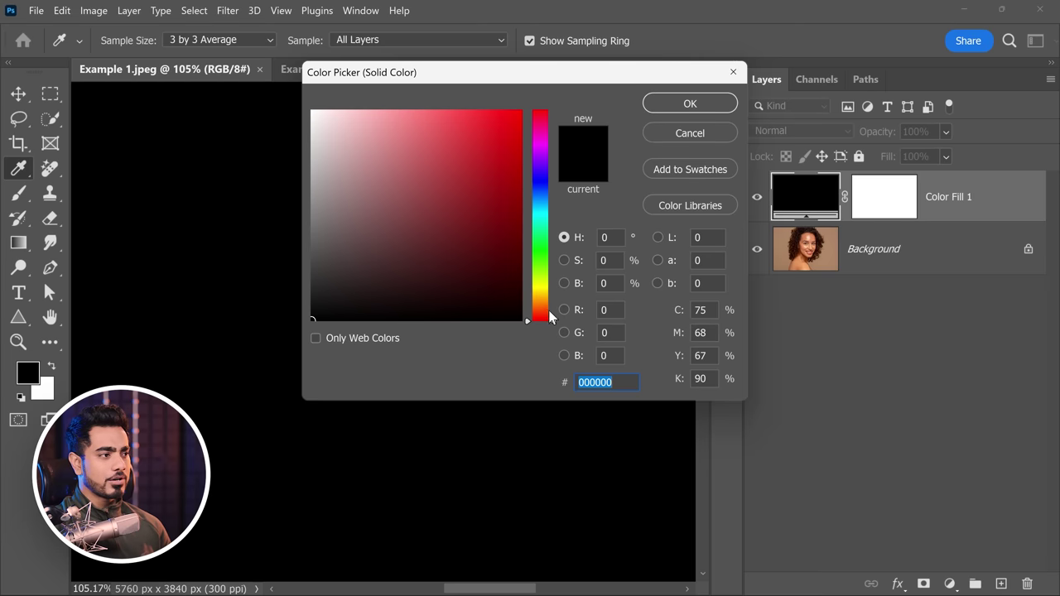
left_click_drag(539, 316, 539, 308)
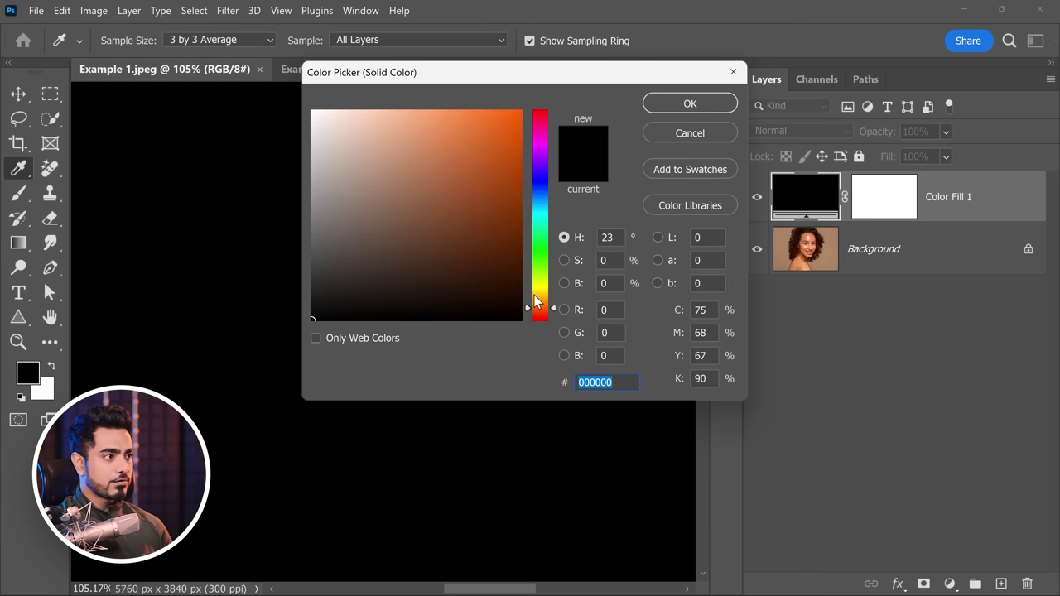
left_click(430, 130)
left_click_drag(430, 130, 424, 106)
left_click(689, 103)
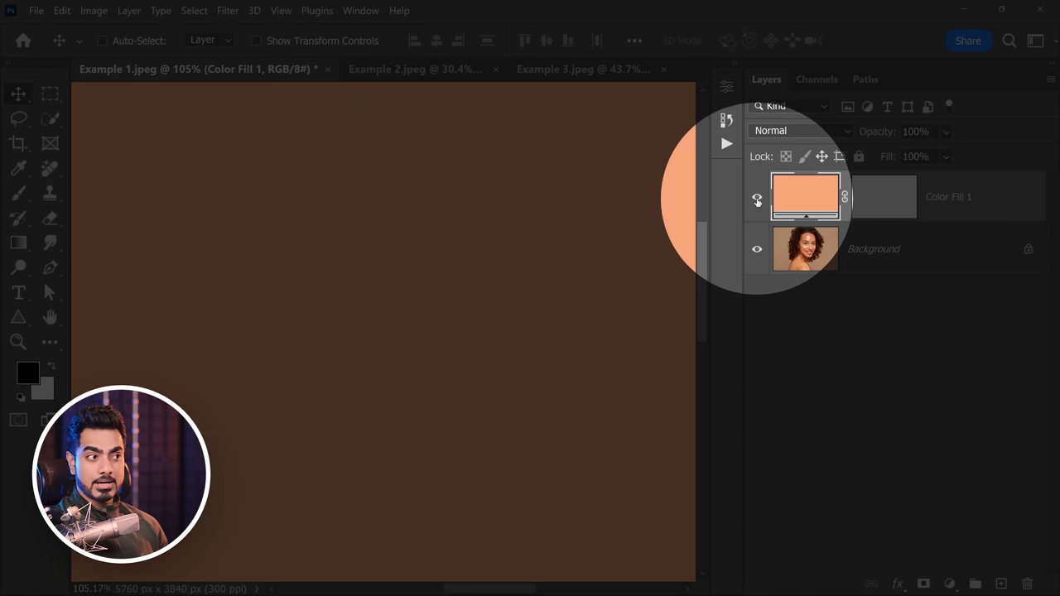
Hide the fill layer, sample the skin beside the forehead shine as its color, and brighten that color to hex ffb48d
left_click(757, 199)
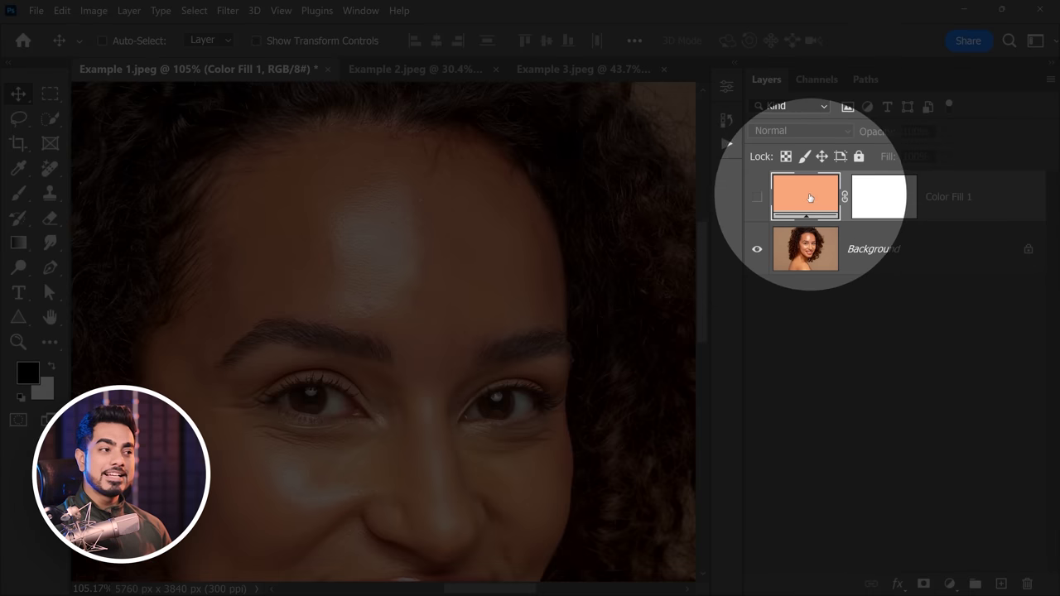
double_click(812, 198)
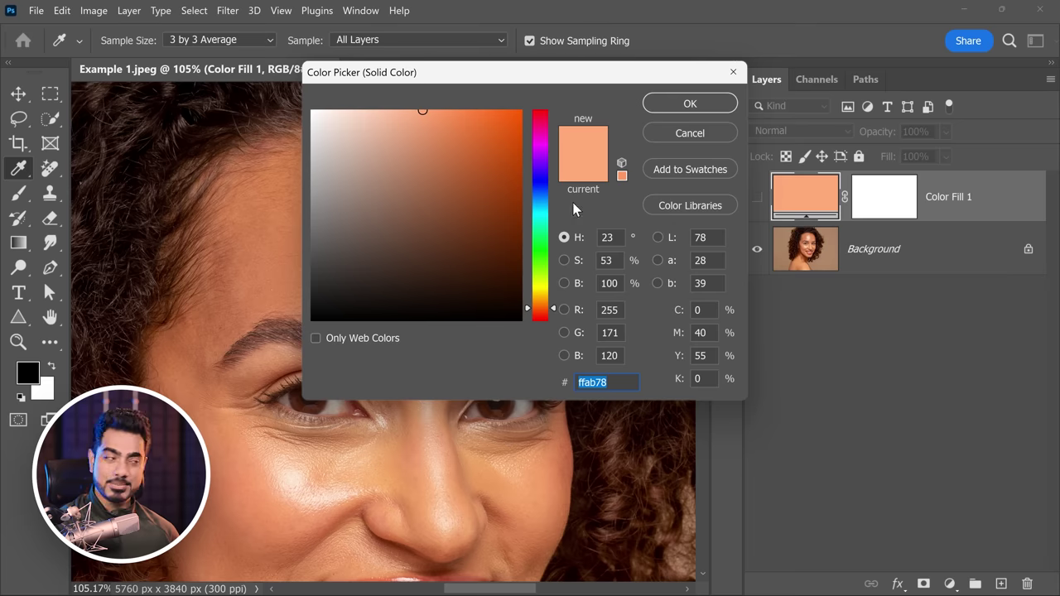
left_click_drag(468, 71, 698, 127)
left_click(461, 248)
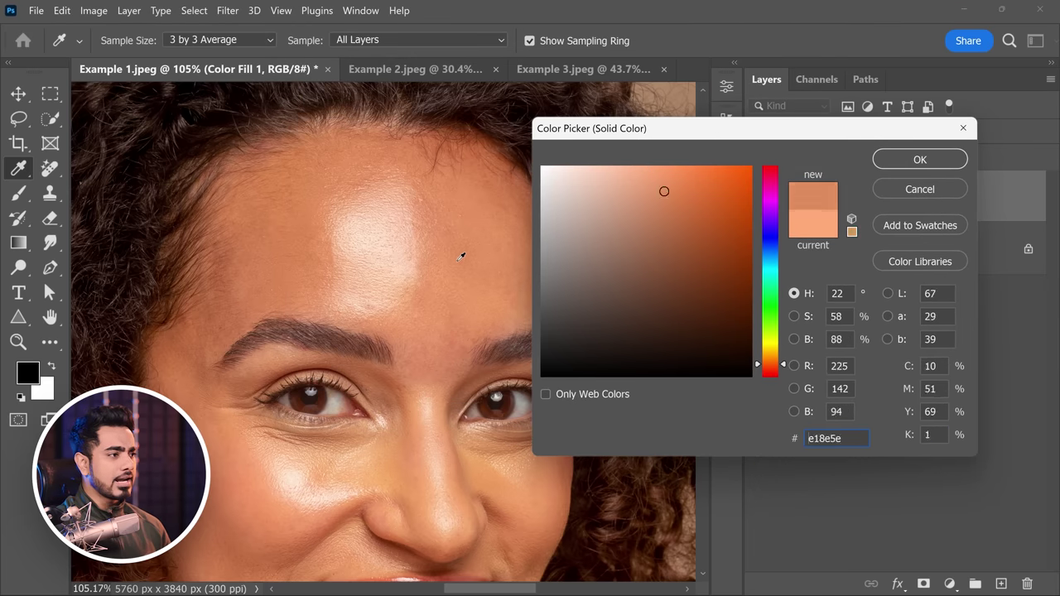
left_click(452, 266)
left_click(455, 226)
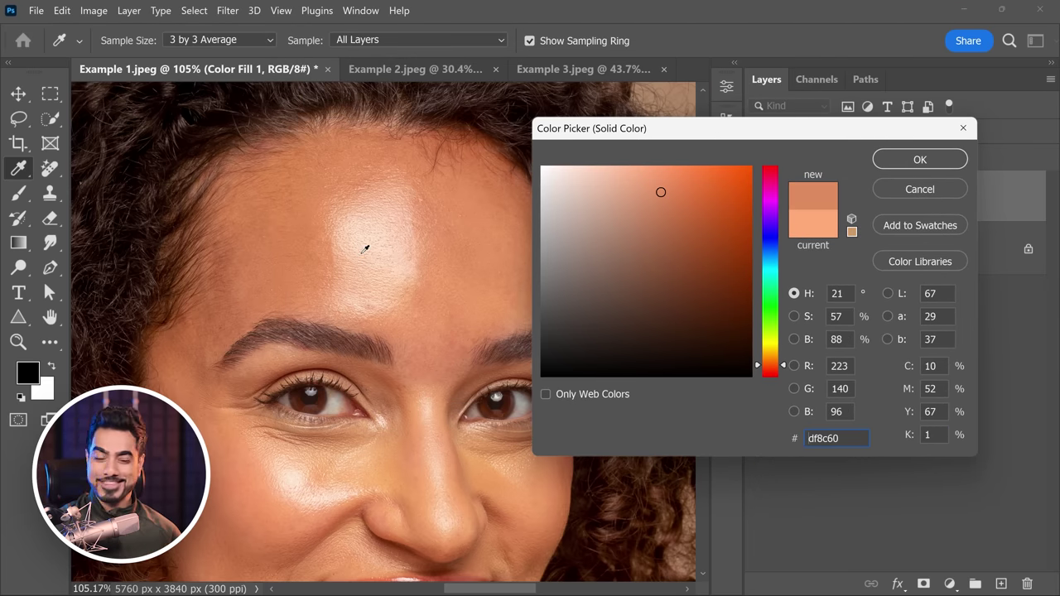
left_click_drag(641, 170, 635, 166)
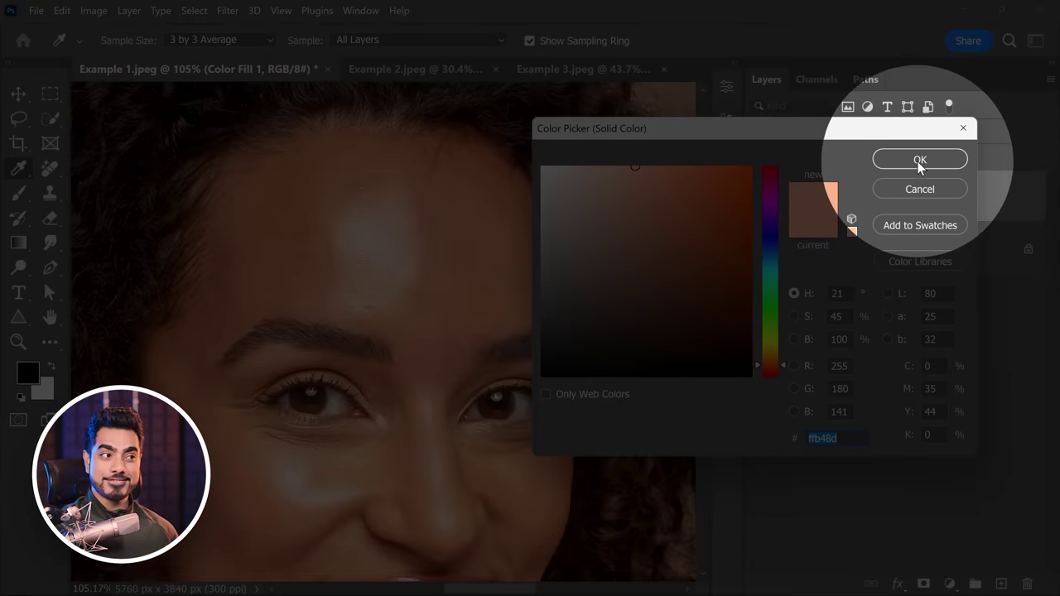
left_click(919, 158)
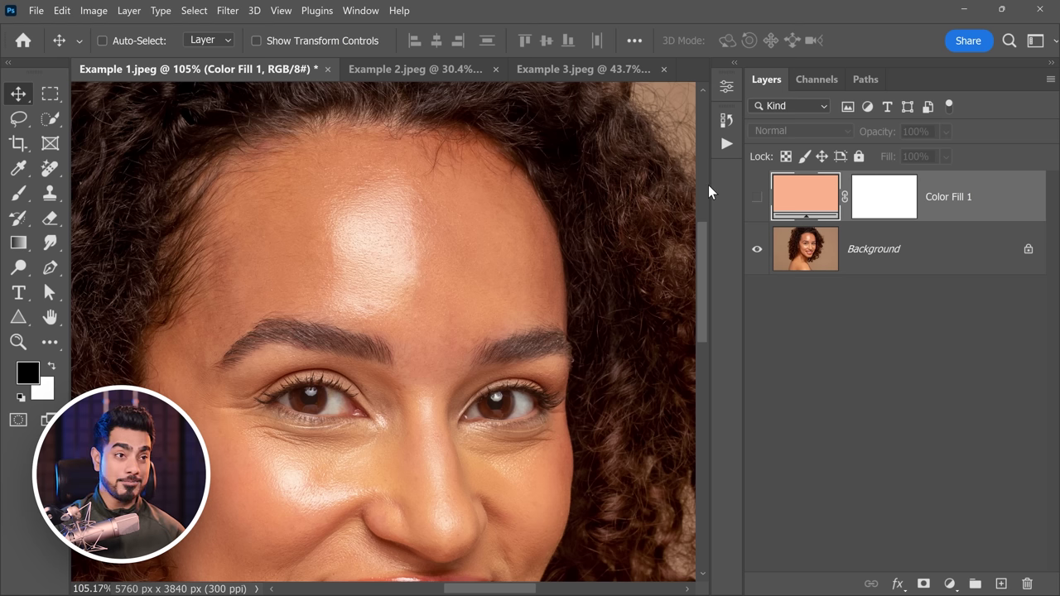
Show the fill layer again and set its blend mode to Multiply
left_click(757, 198)
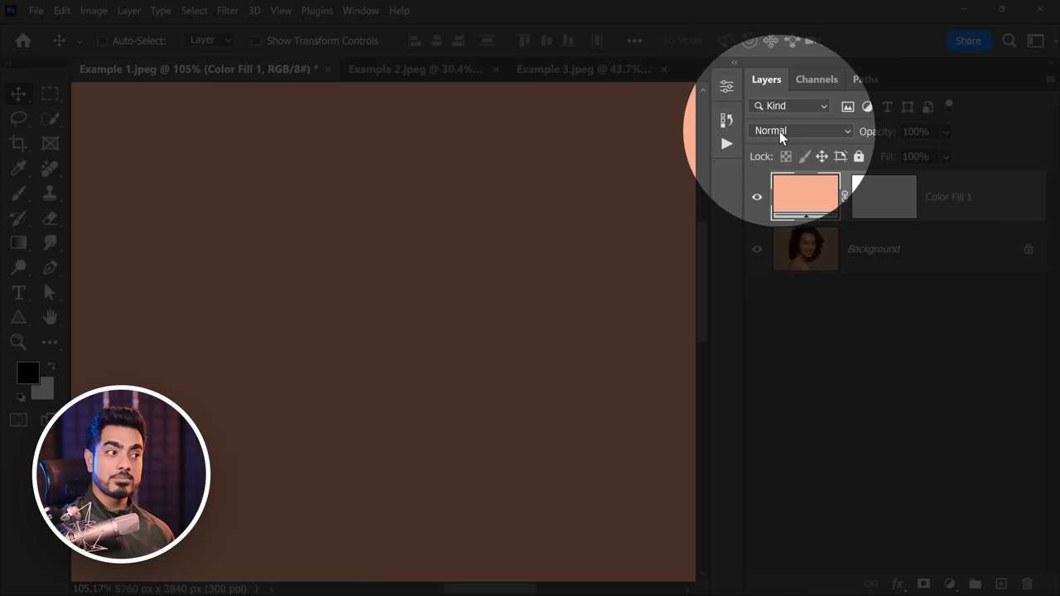
left_click(777, 132)
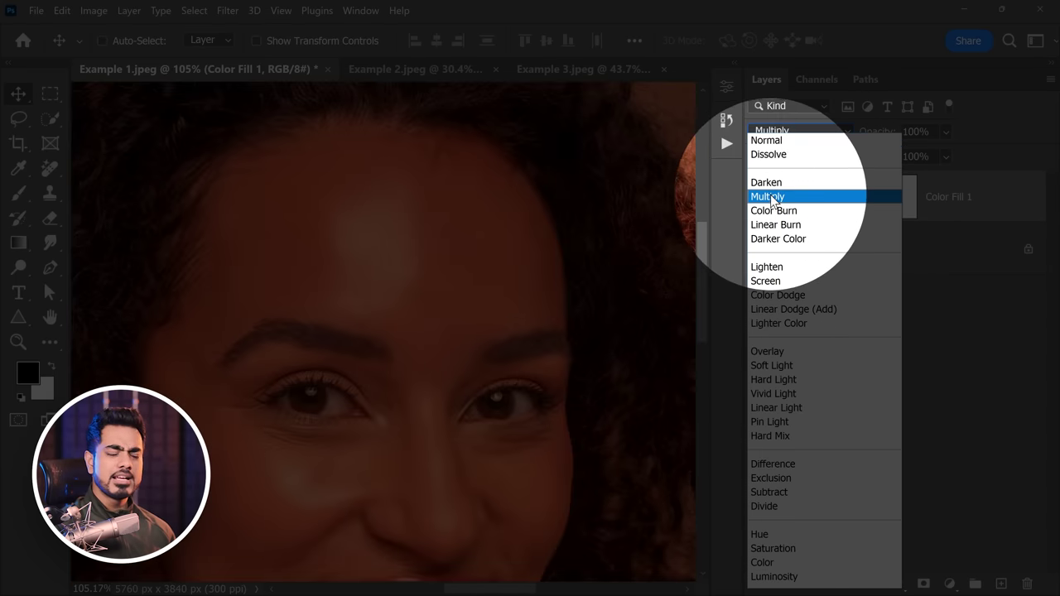
left_click(767, 196)
scroll(447, 223, "down", 5)
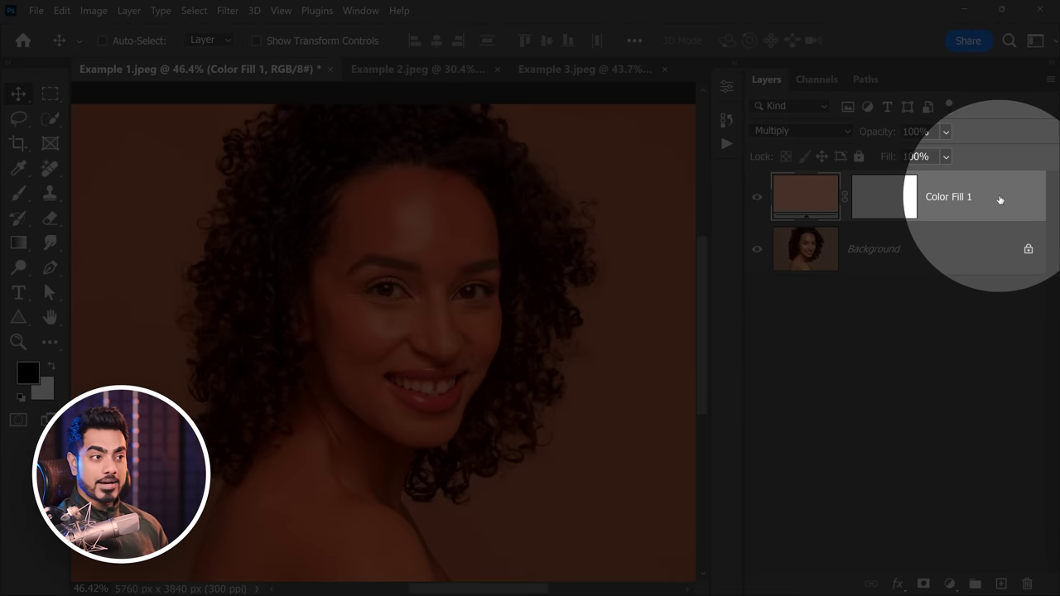
Restrict the fill to the highlights with Blend If, splitting the Underlying Layer's black slider to 134 / 255, and compare before and after
double_click(993, 203)
left_click_drag(594, 122, 765, 109)
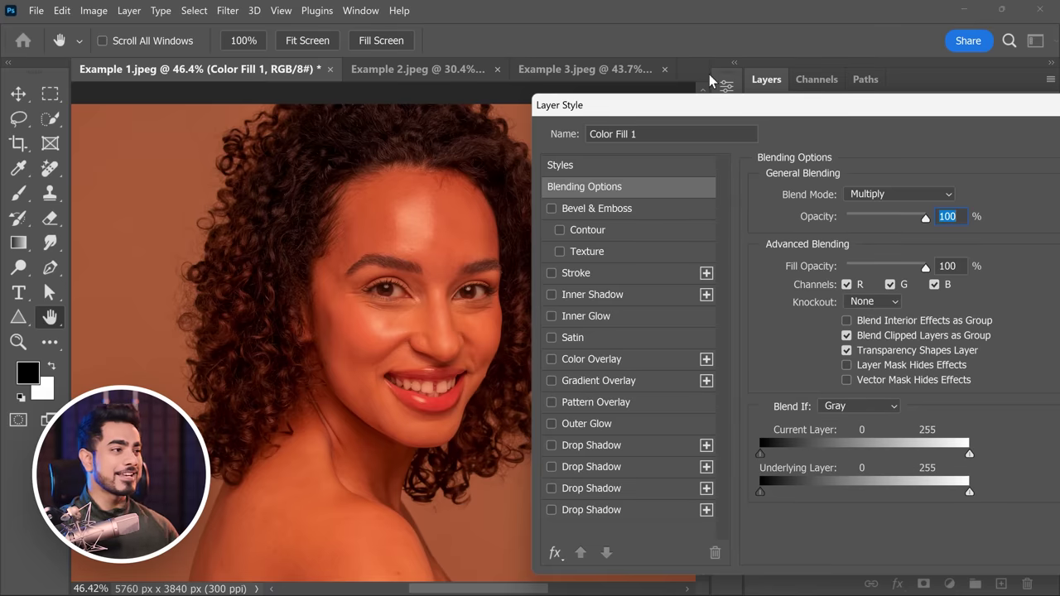
left_click_drag(727, 106, 239, 93)
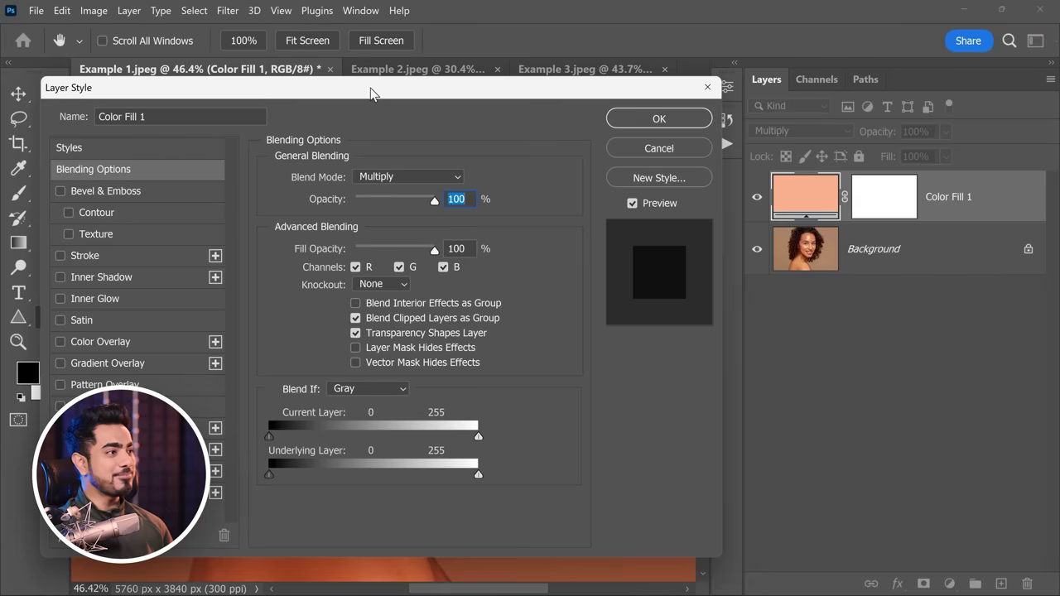
left_click_drag(371, 94, 809, 120)
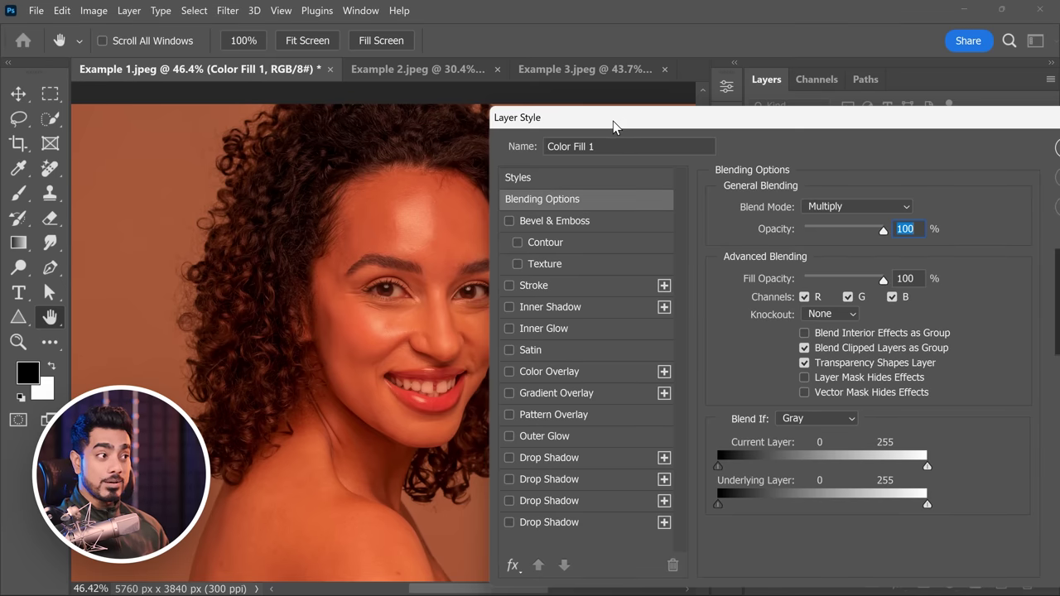
left_click_drag(614, 126, 625, 95)
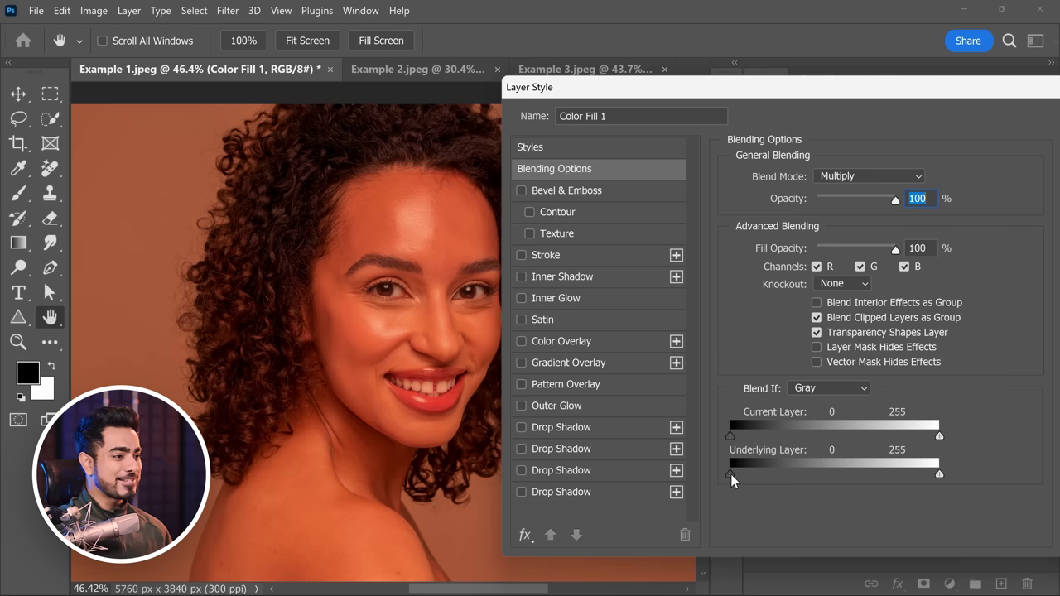
left_click_drag(730, 474, 883, 475)
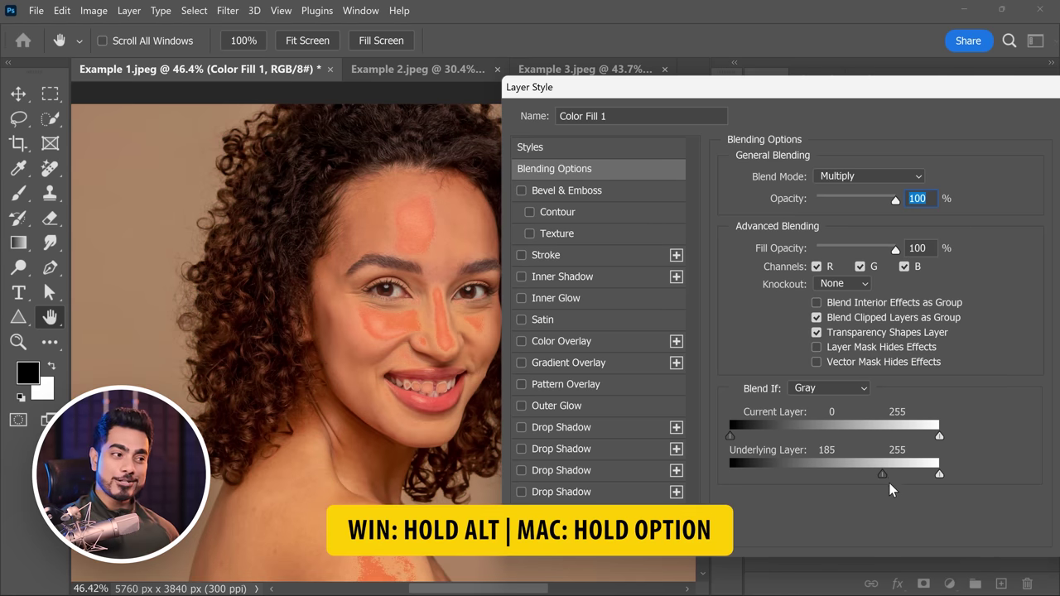
left_click_drag(882, 474, 945, 477)
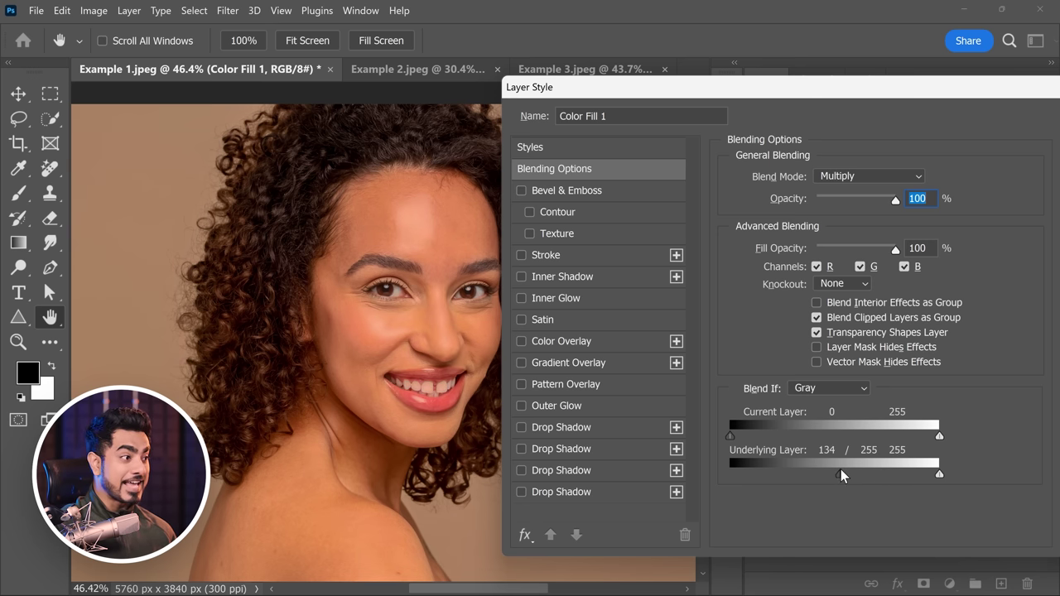
left_click_drag(807, 89, 577, 81)
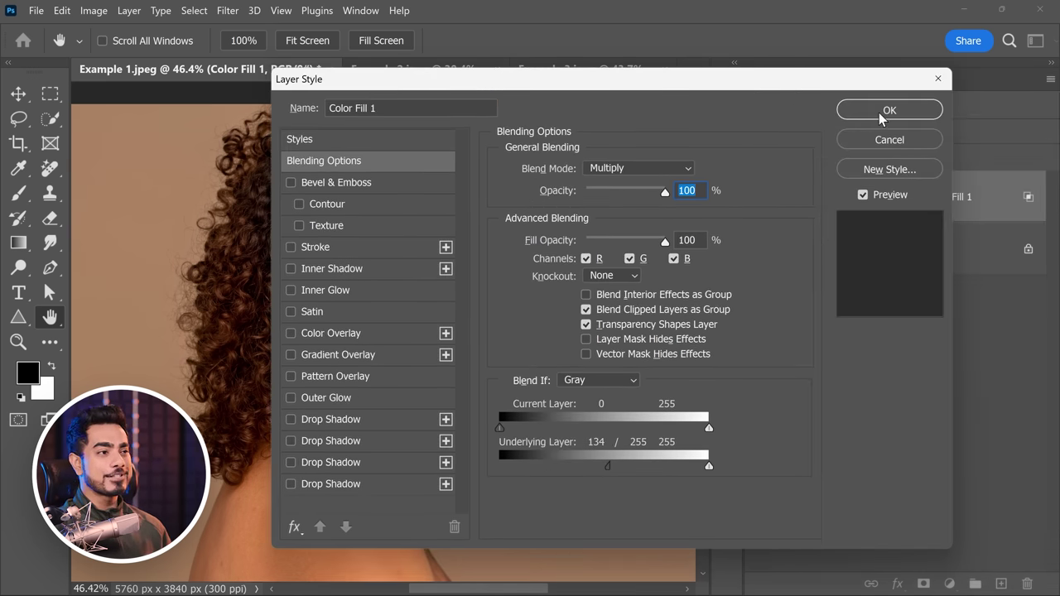
left_click(881, 112)
left_click(756, 199)
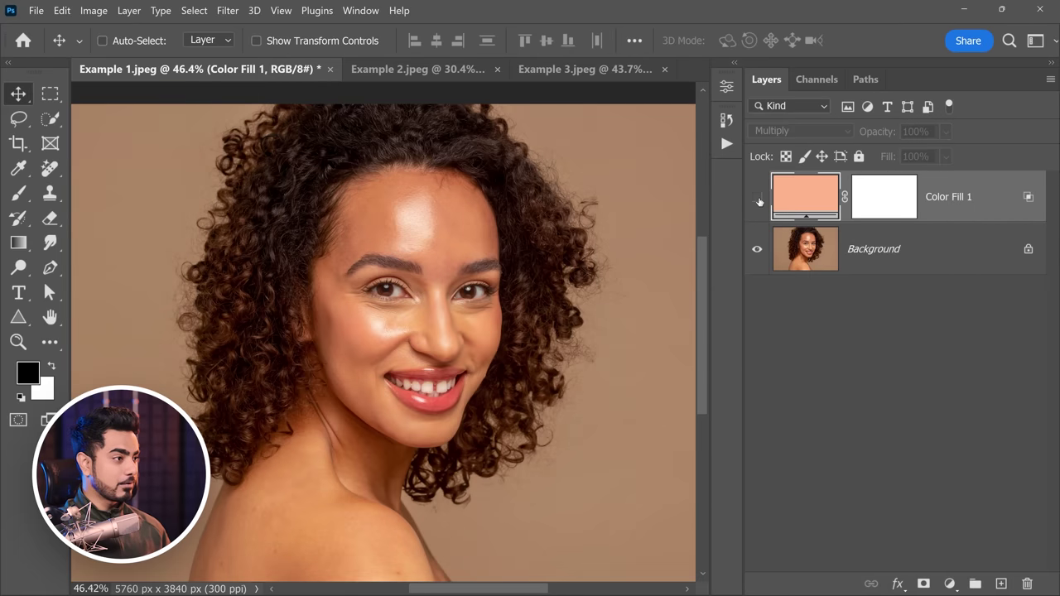
left_click(757, 199)
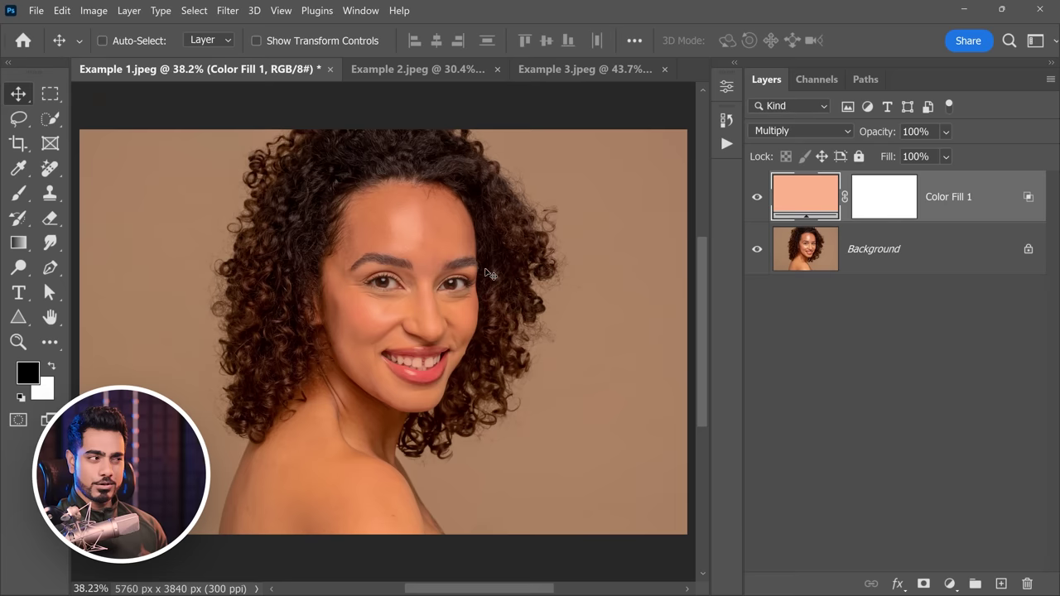
Shift the fill color toward yellow with hue 30, using hex ffc48b
left_click(431, 259)
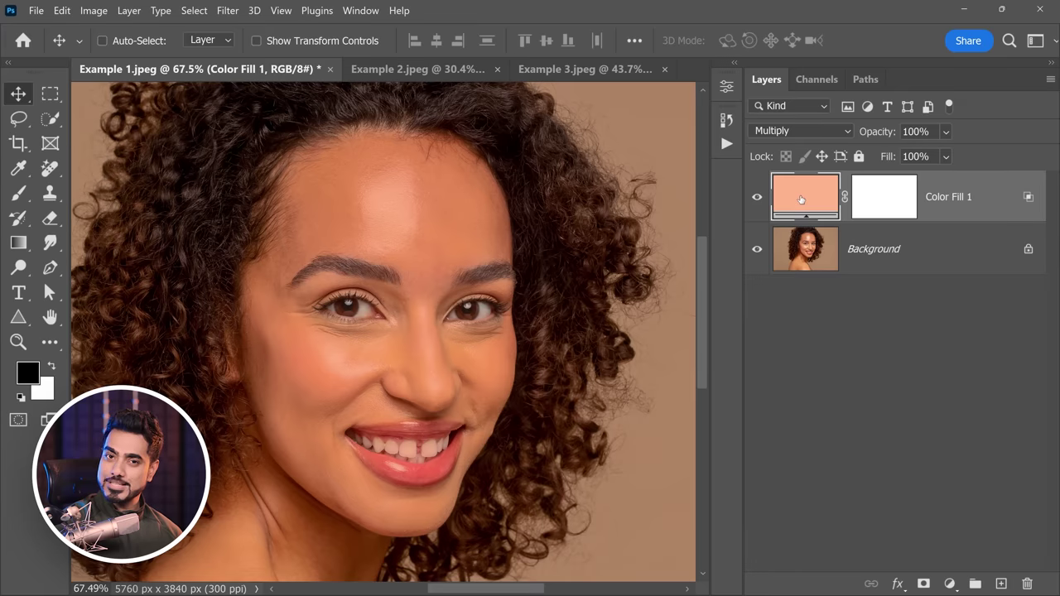
double_click(801, 199)
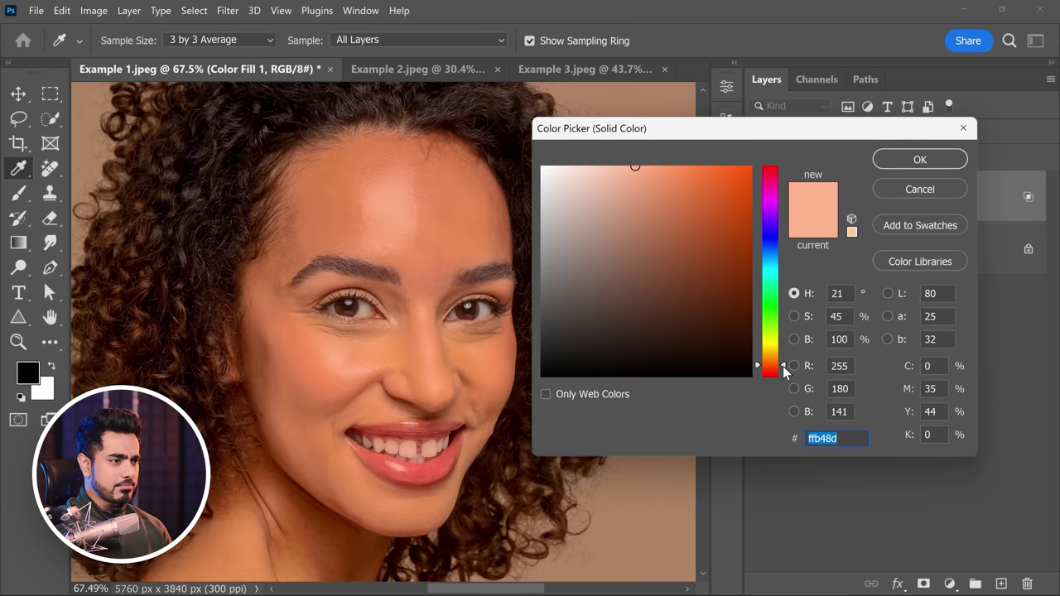
left_click_drag(782, 365, 783, 360)
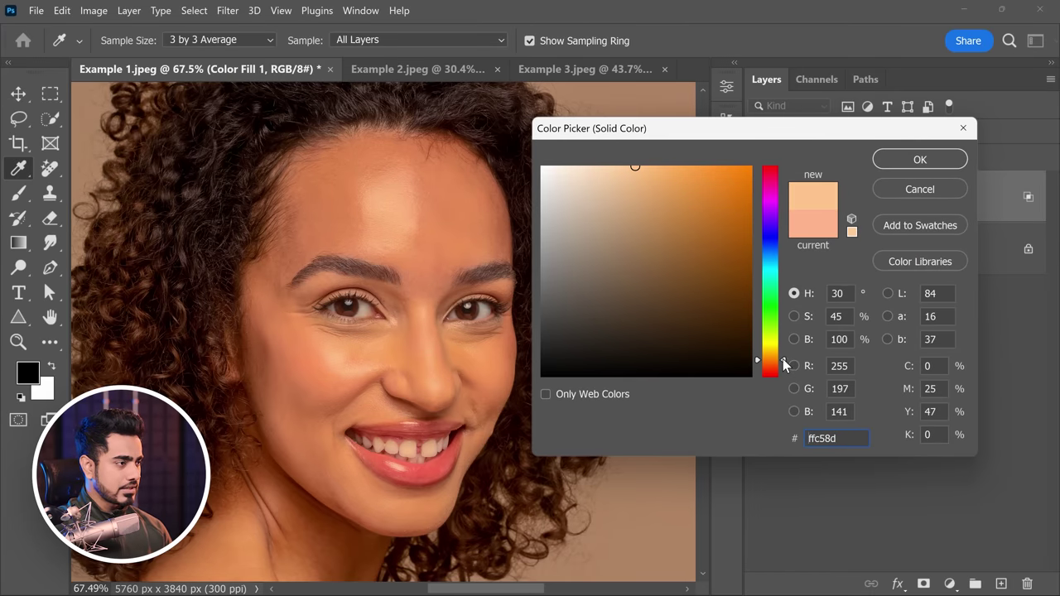
left_click_drag(632, 167, 620, 166)
left_click(636, 165)
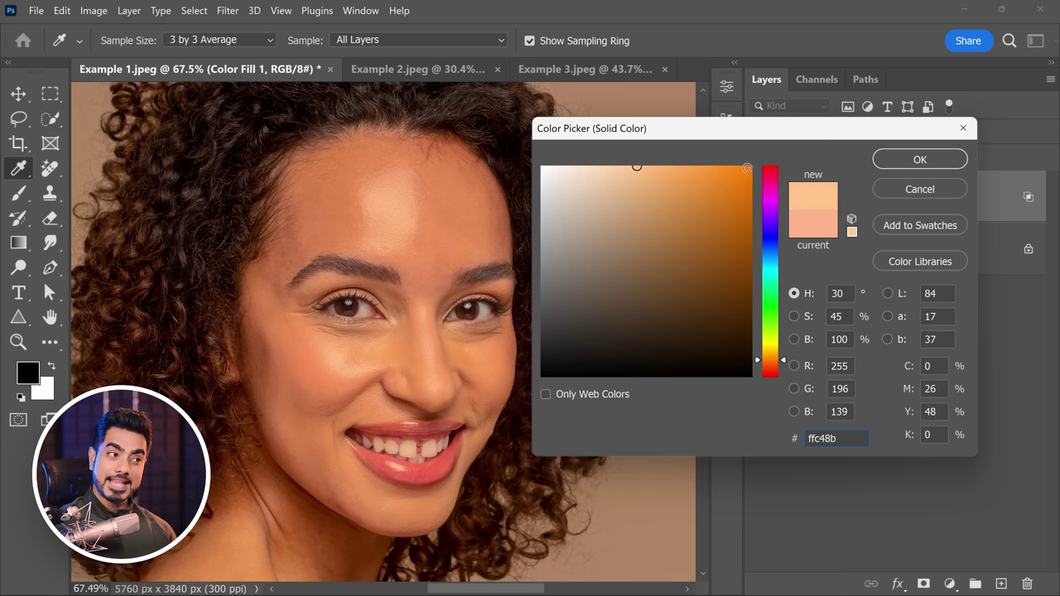
left_click(917, 162)
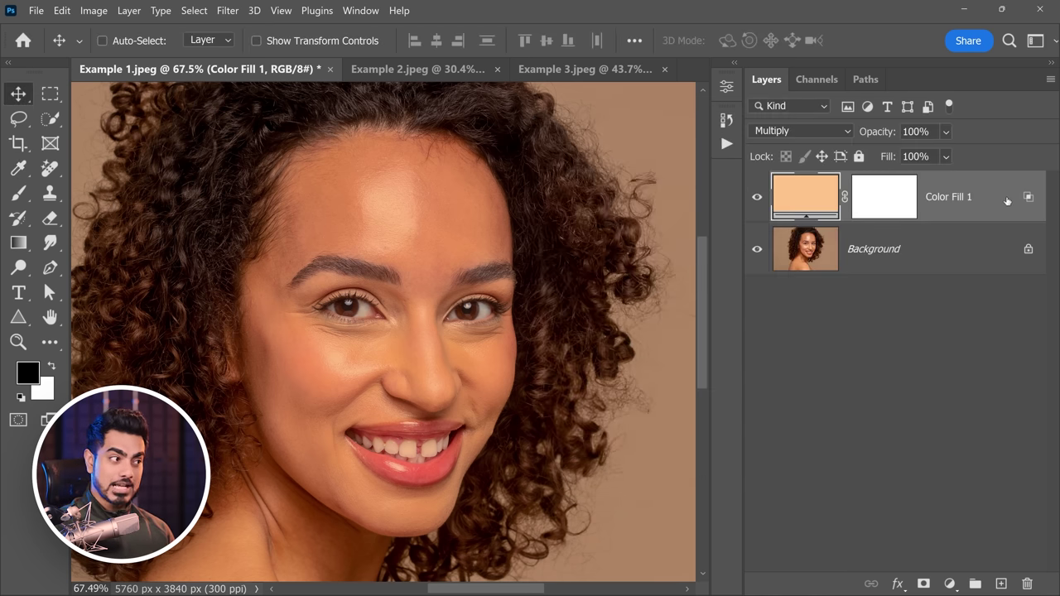
Fine-tune the fill layer's Blend If by setting the Underlying Layer's black slider to 135 / 255
double_click(993, 211)
left_click_drag(579, 86, 777, 81)
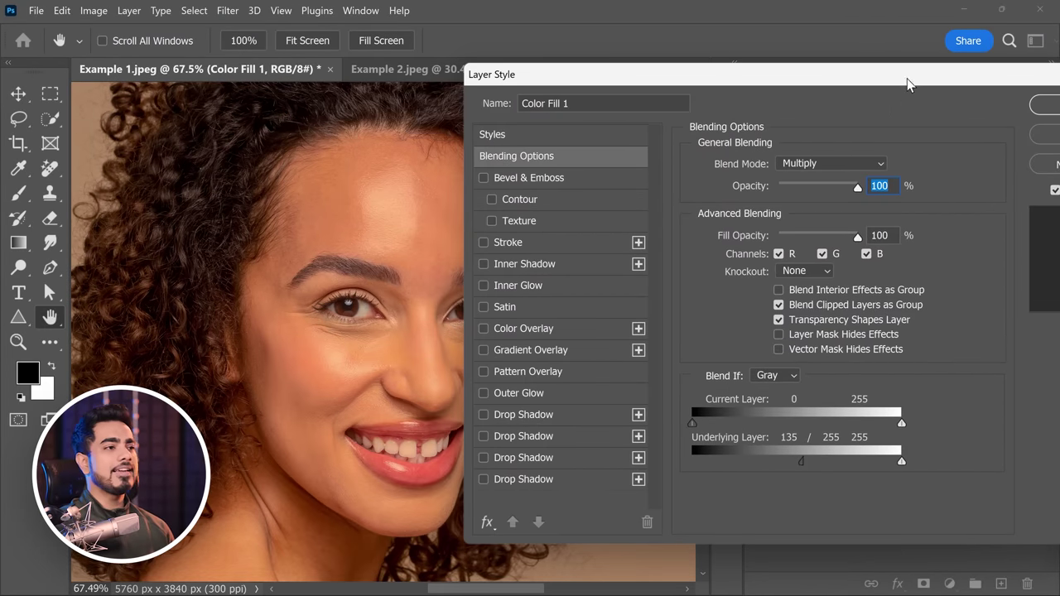
left_click_drag(907, 83, 774, 84)
left_click(934, 109)
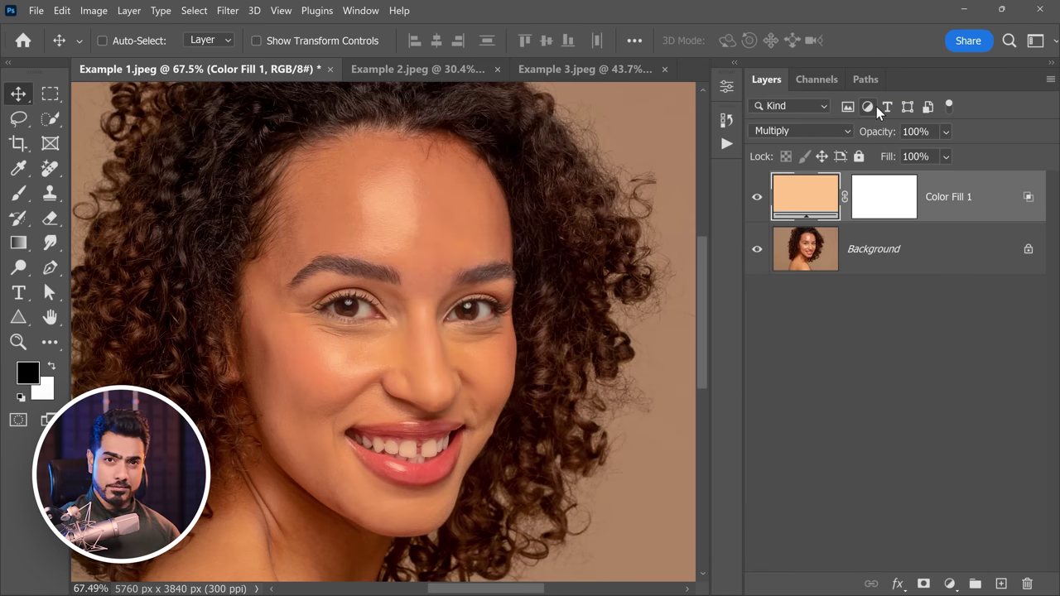
Inspect the skin texture around the eye, nose and mouth up close, comparing it with the color fill hidden and shown
left_click_drag(432, 313, 414, 273)
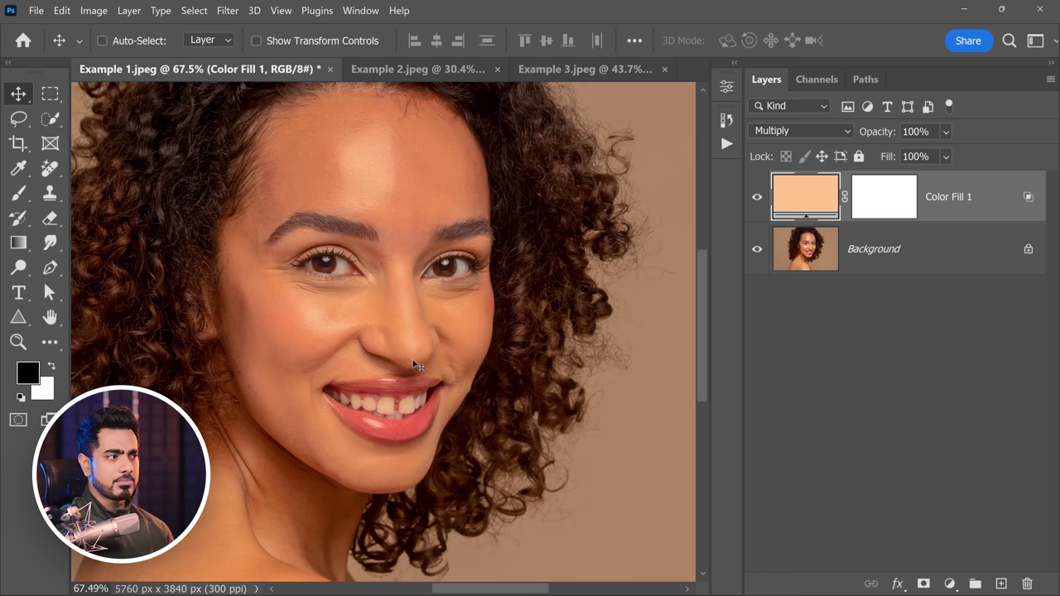
scroll(330, 273, "up", 1)
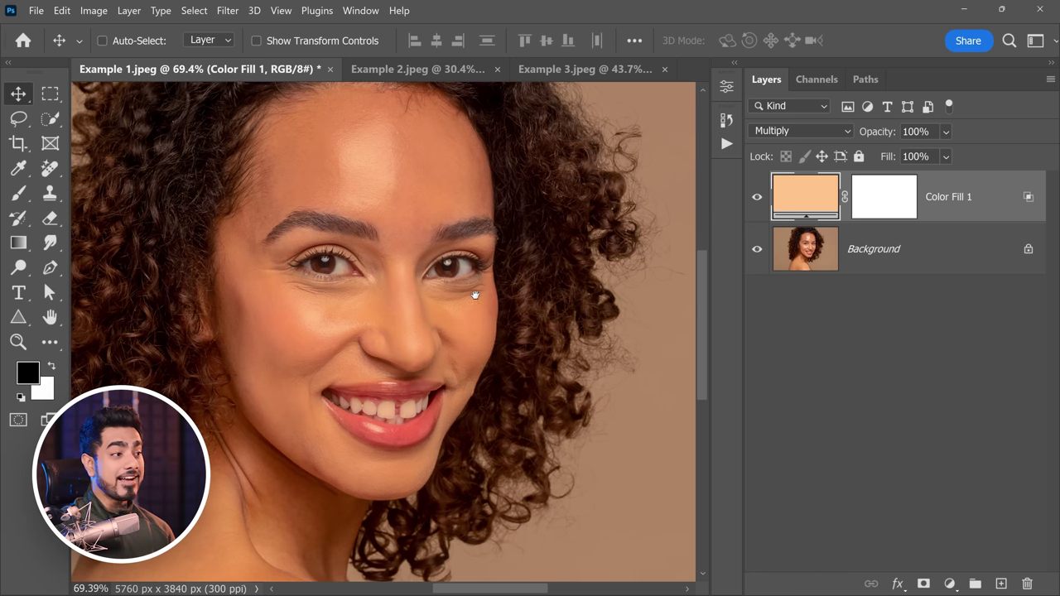
left_click_drag(474, 295, 466, 310)
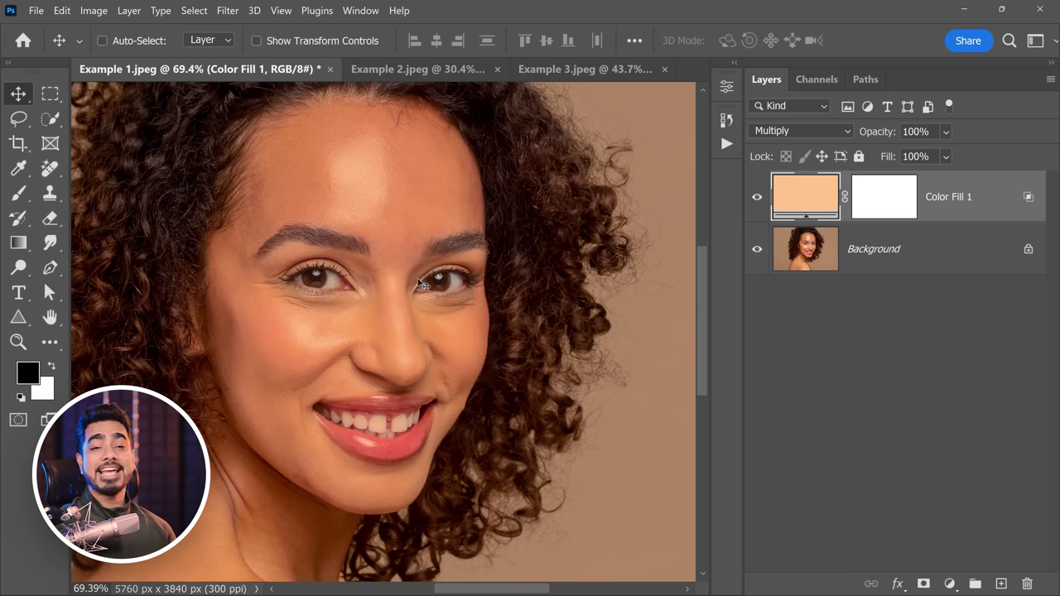
left_click(756, 199)
left_click_drag(315, 275, 382, 305)
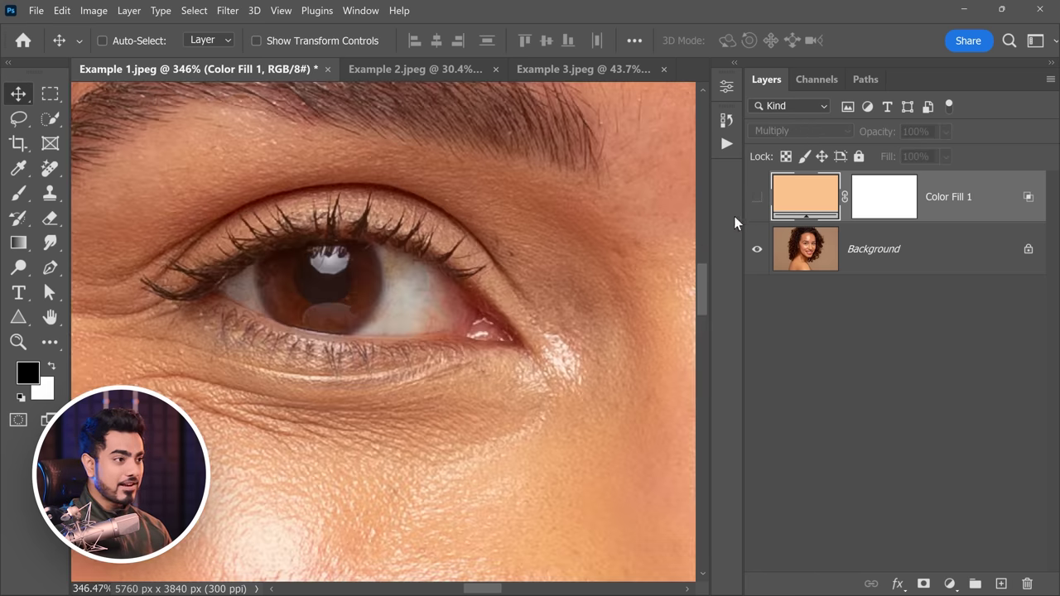
left_click(757, 199)
scroll(497, 257, "down", 5)
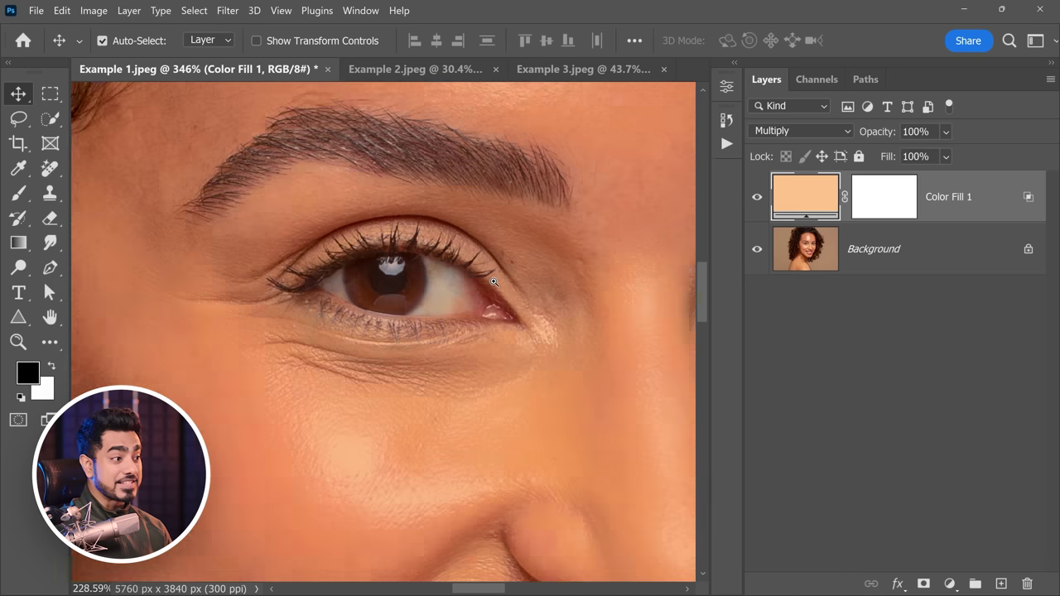
scroll(495, 254, "down", 2)
scroll(500, 372, "up", 3)
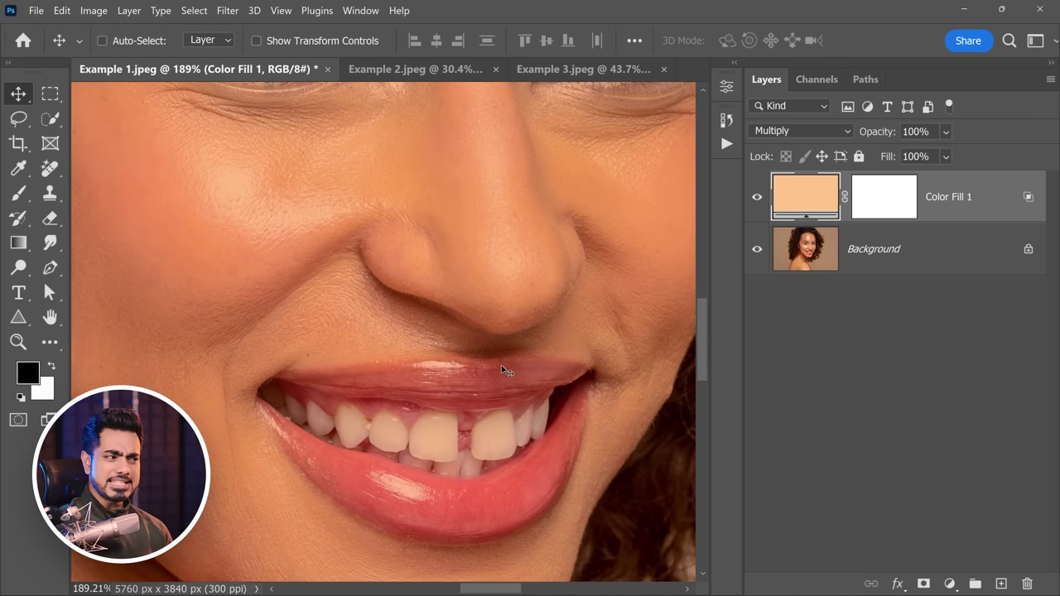
Compare the lips and lower face with the color fill hidden and shown
left_click(758, 201)
left_click(757, 201)
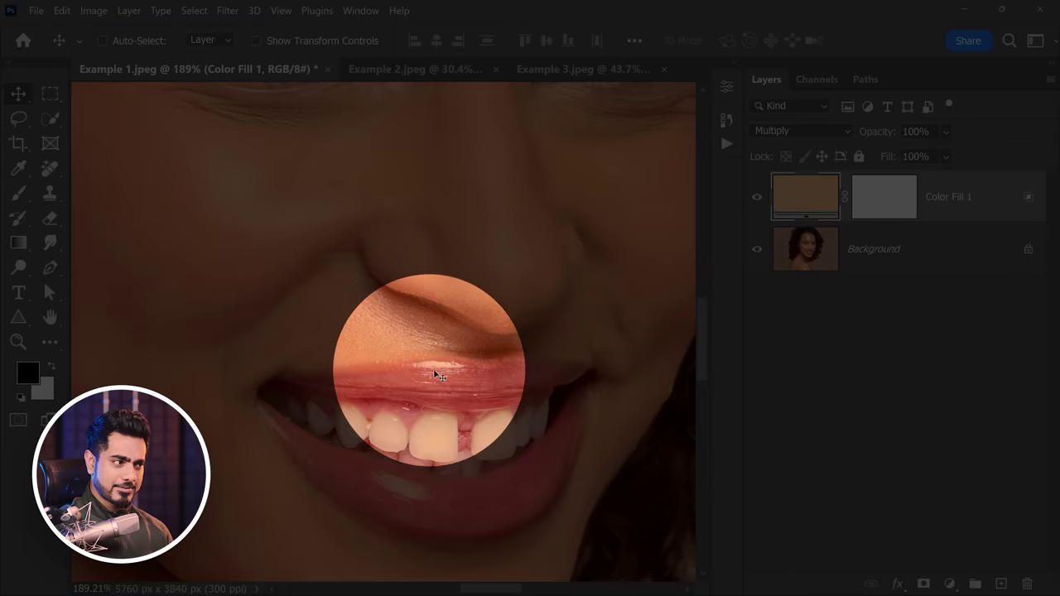
scroll(521, 290, "down", 3)
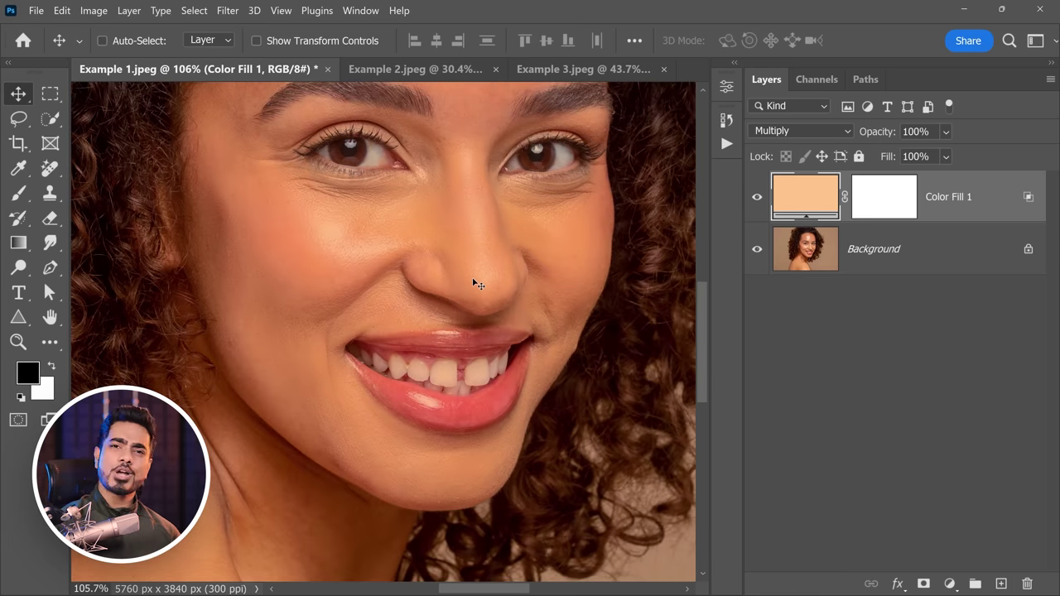
Invert the Color Fill 1 layer mask to black, hiding the fill across the whole portrait
left_click(877, 192)
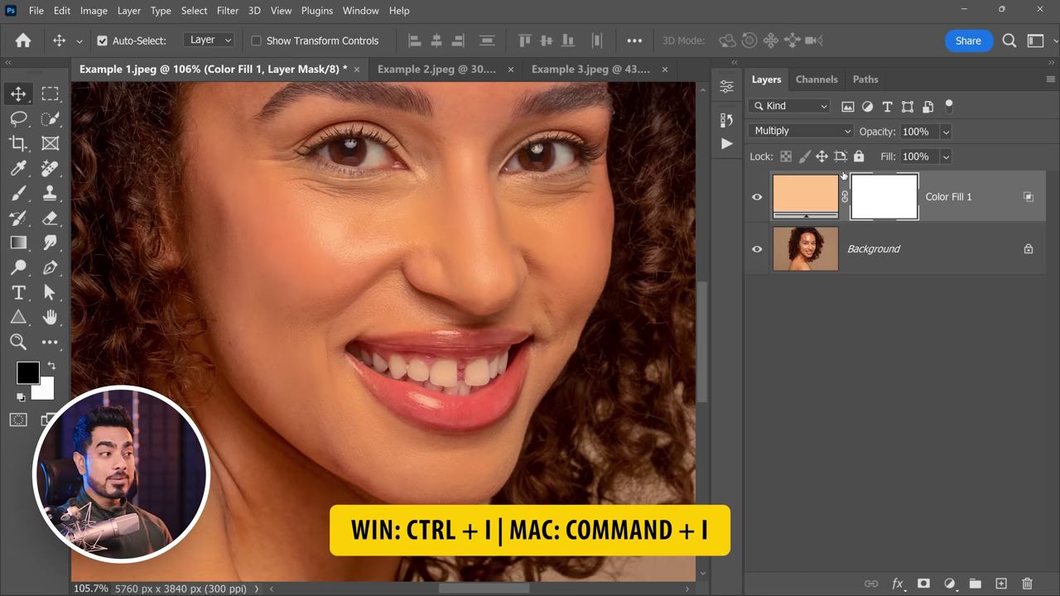
key("ctrl+i")
scroll(503, 206, "down", 5)
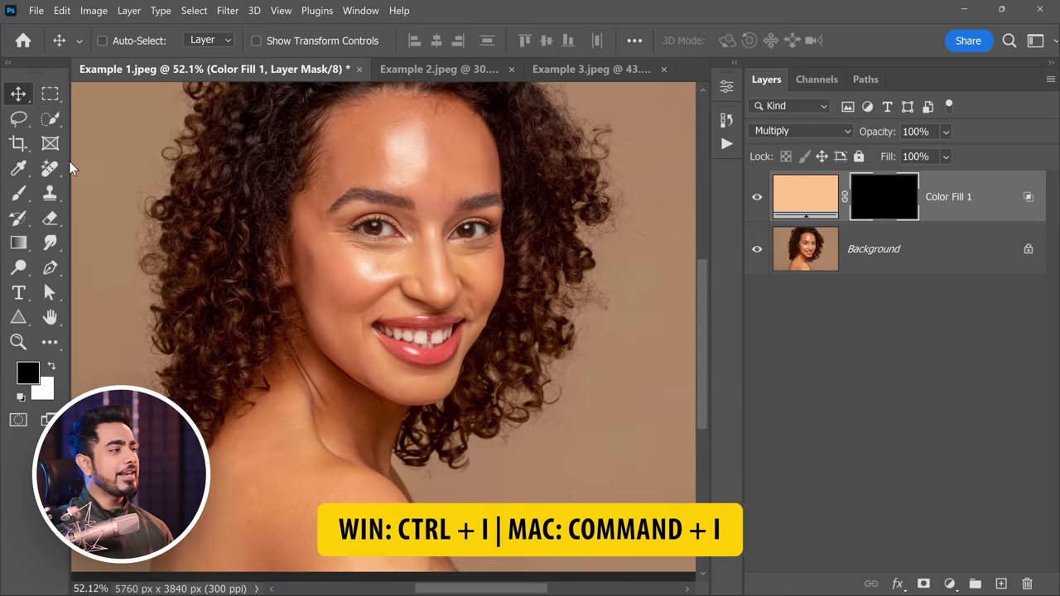
Set up a soft round Brush with 0% hardness, white foreground color and a size of 600 px
left_click(19, 193)
key("x")
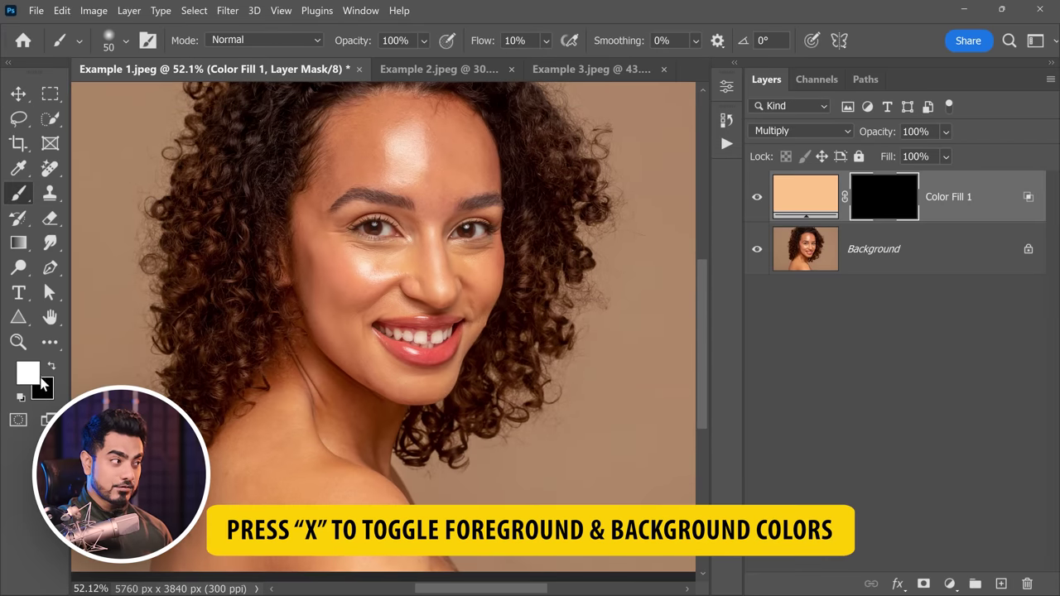
left_click(123, 41)
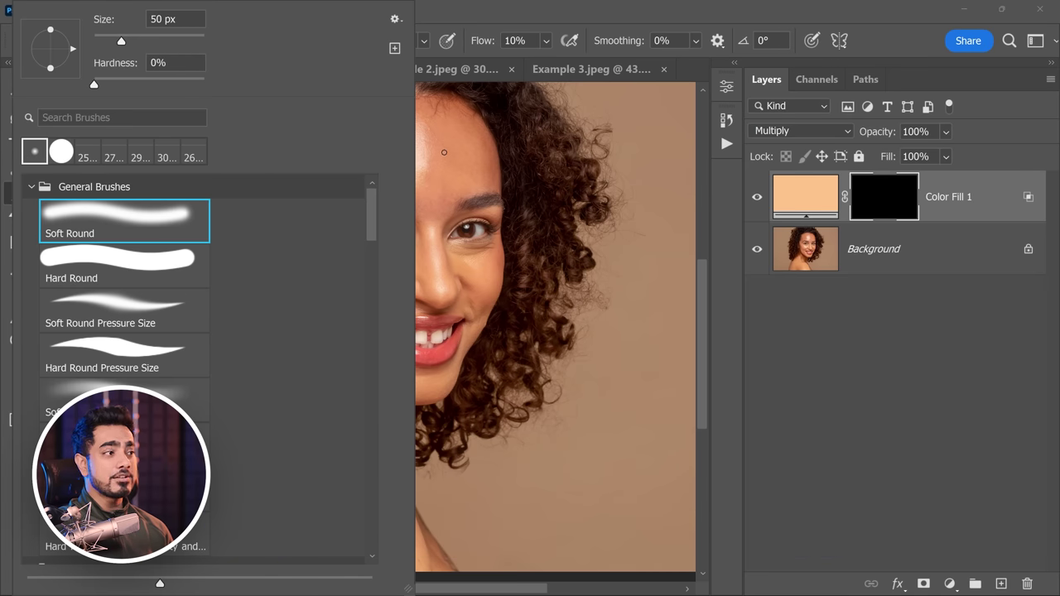
key("Return")
key("bracketright")
key("bracketright")
key("bracketright")
key("bracketright")
key("bracketright")
key("bracketright")
key("bracketright")
key("bracketright")
key("bracketright")
key("bracketright")
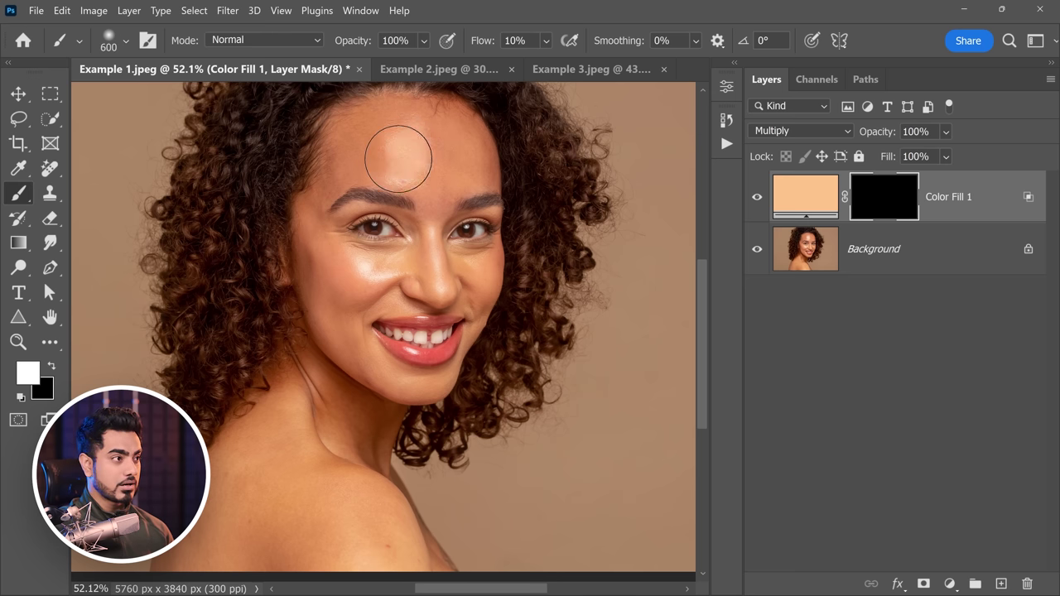
Paint the mask white over the shiny forehead and cheeks, raising the brush flow to 100% and reducing its size to 250 px
left_click(397, 155)
left_click_drag(481, 43, 571, 48)
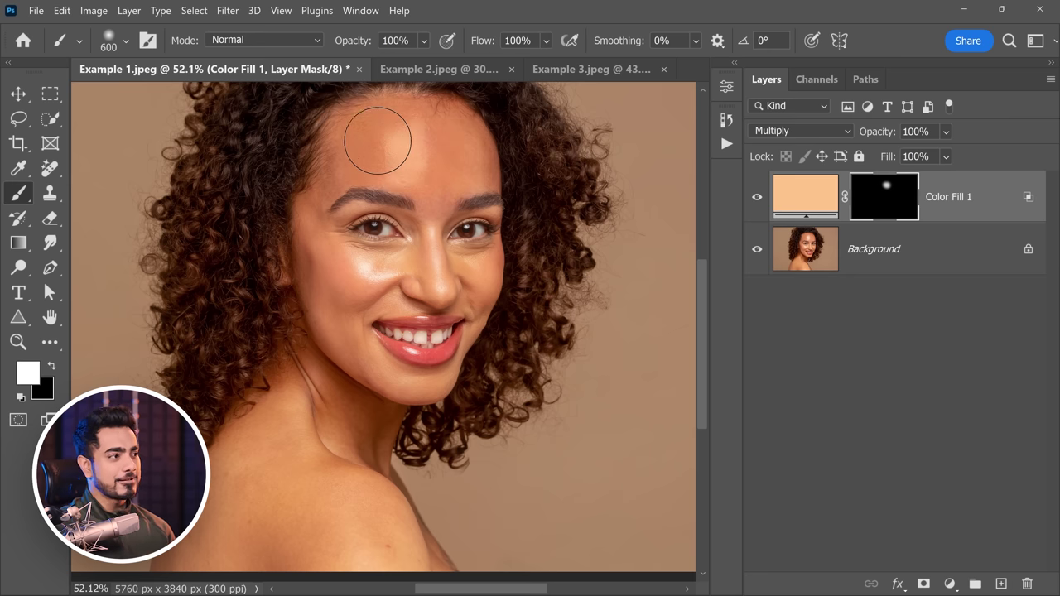
key("bracketleft")
key("bracketleft")
key("bracketleft")
mouse_move(359, 262)
left_mouse_down()
mouse_move(385, 264)
mouse_move(374, 275)
mouse_move(387, 268)
mouse_move(368, 257)
mouse_move(430, 249)
mouse_move(438, 296)
mouse_move(489, 261)
mouse_move(466, 255)
mouse_move(350, 291)
mouse_move(362, 362)
mouse_move(414, 384)
mouse_move(400, 297)
left_mouse_up()
key("bracketleft")
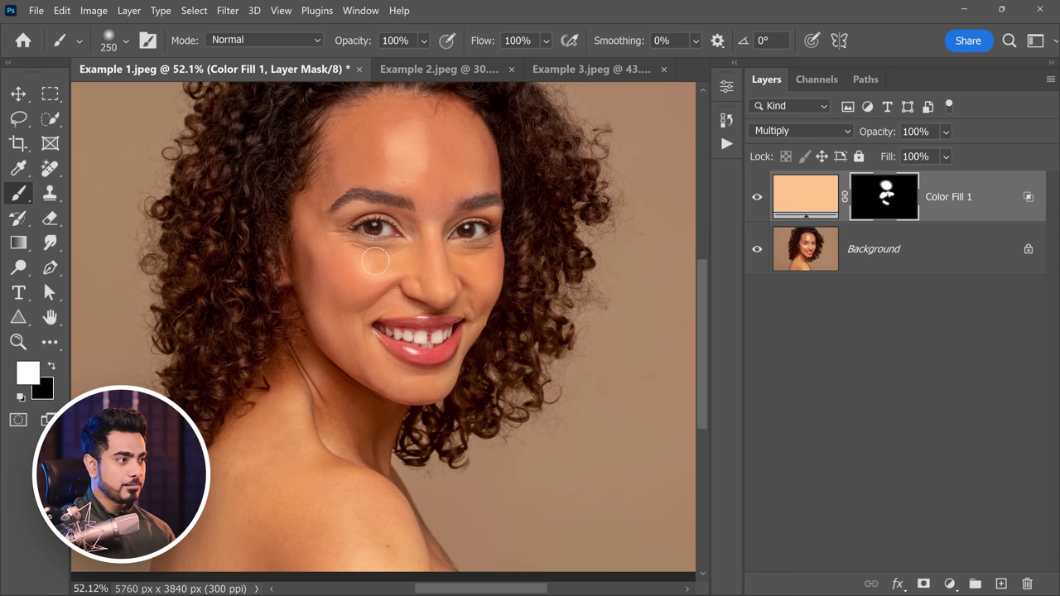
Shift the fill color toward red with hue 21, using hex ffb48b
left_click(822, 201)
double_click(819, 202)
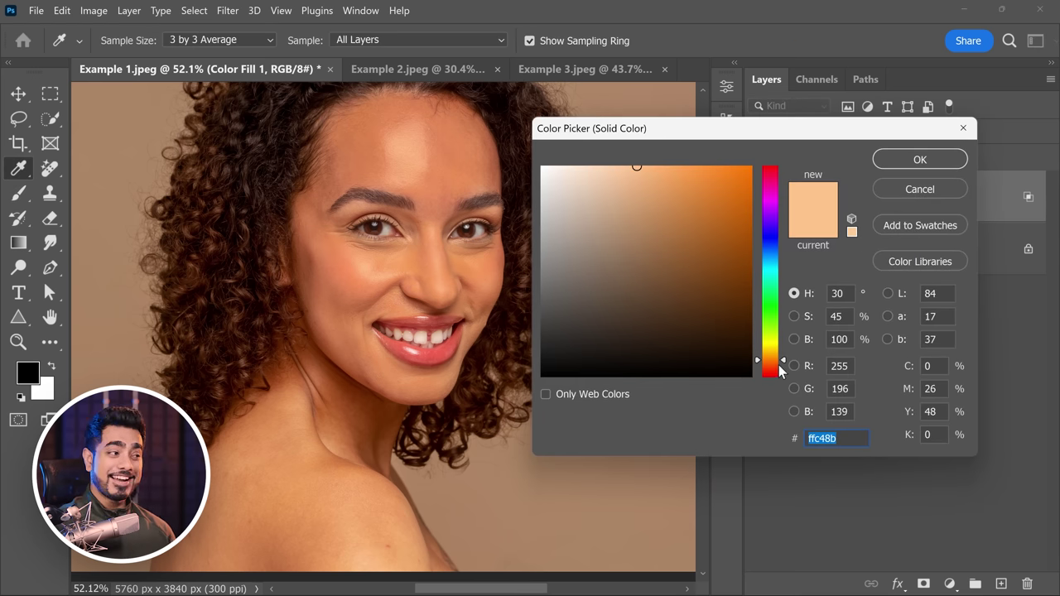
left_click_drag(780, 370, 780, 375)
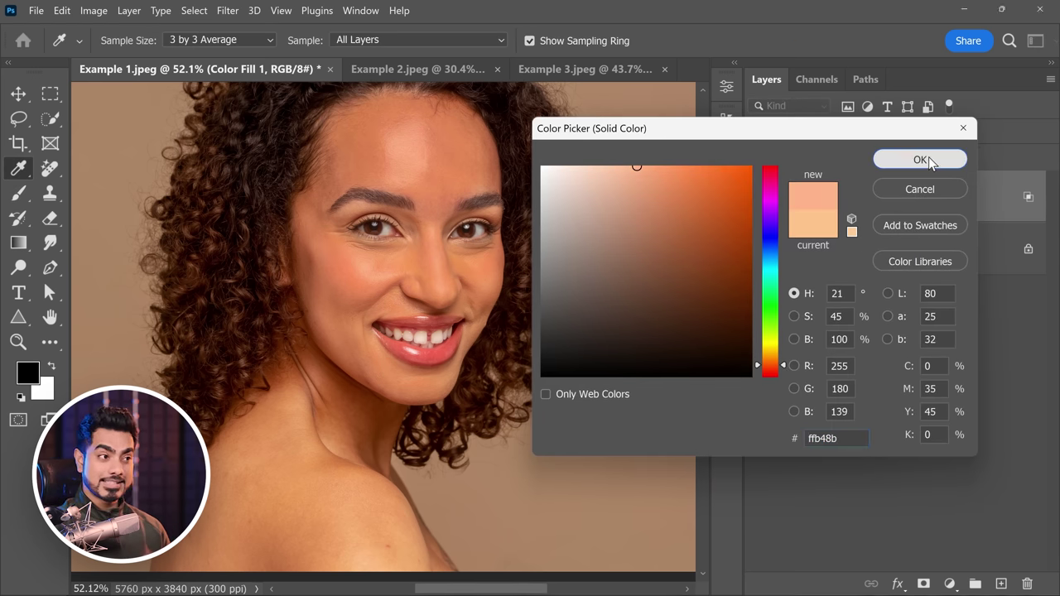
left_click(921, 160)
Compare the face before and after the masked color correction by hiding and showing the fill
scroll(394, 202, "up", 3)
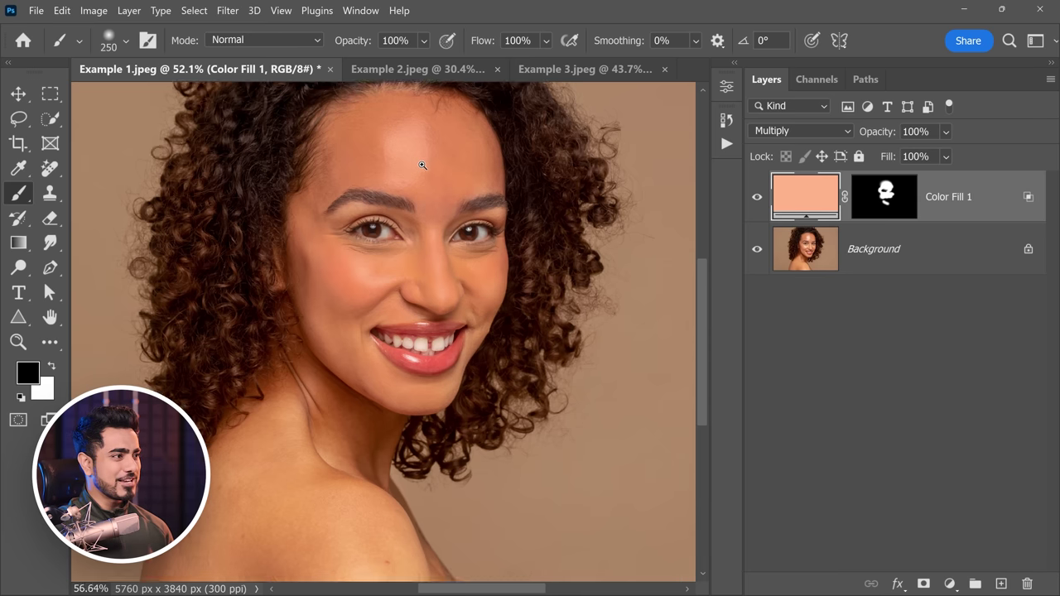
left_click(756, 196)
left_click(758, 199)
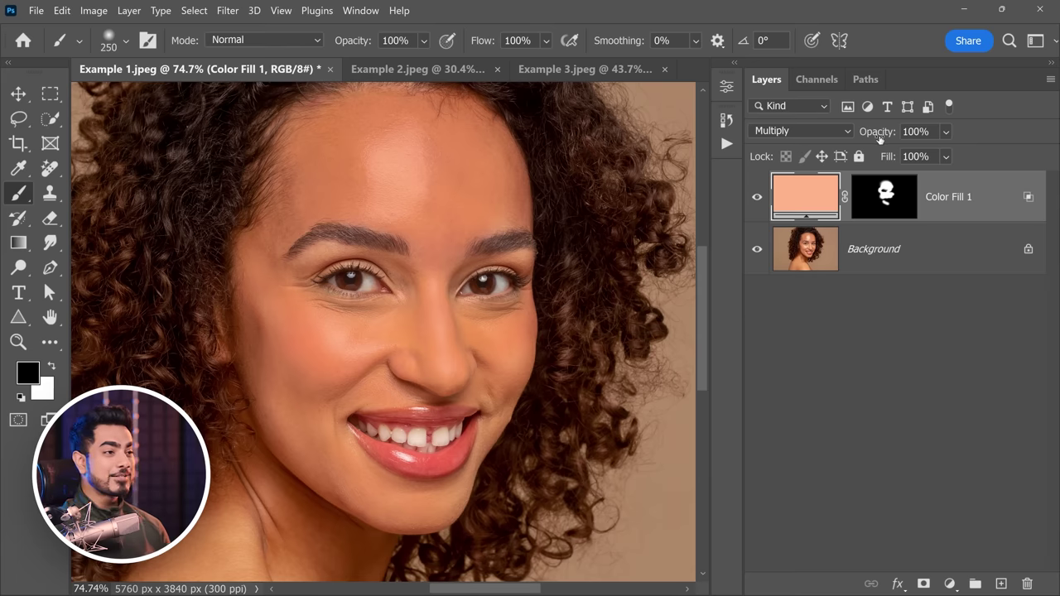
Lower the color fill layer's opacity to 56% so some natural shine returns
left_click_drag(880, 137, 859, 136)
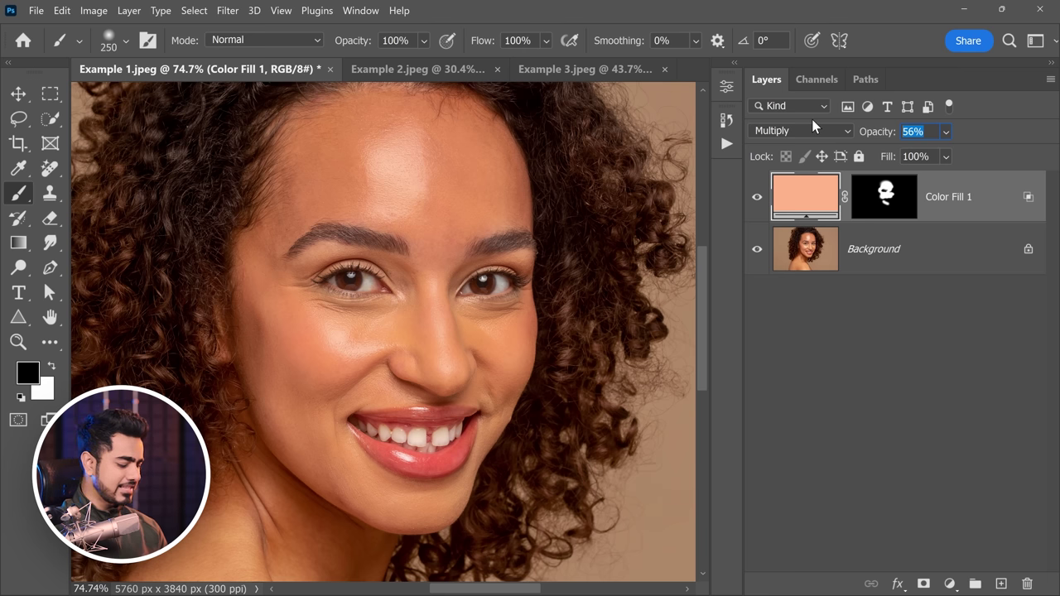
type("6")
scroll(438, 193, "down", 3)
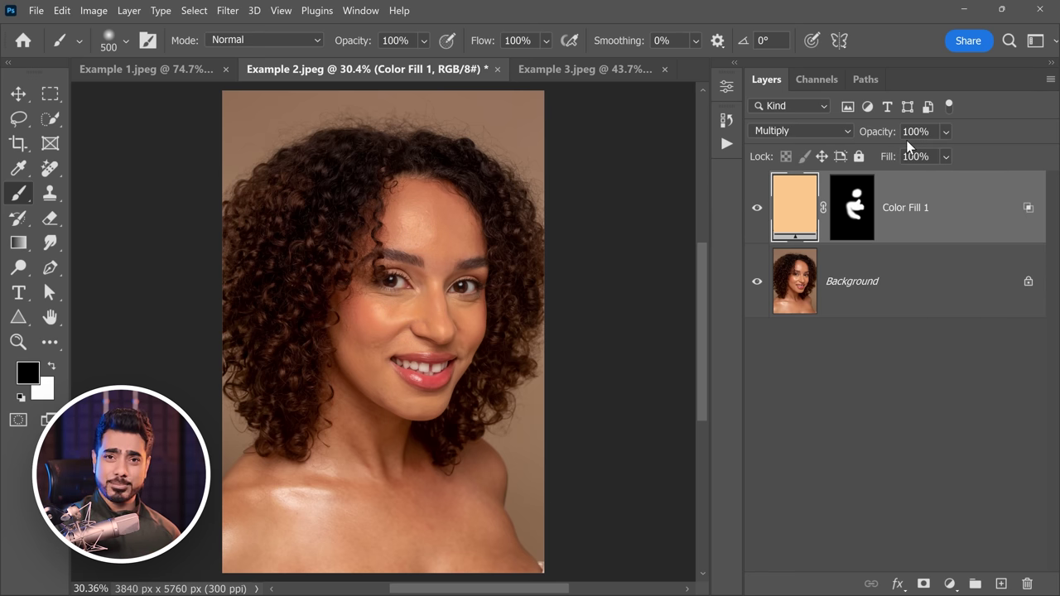
Try painting Example 2's existing fill mask white over the shiny shoulder and chest, enlarging the brush to 800 px
scroll(289, 452, "up", 4)
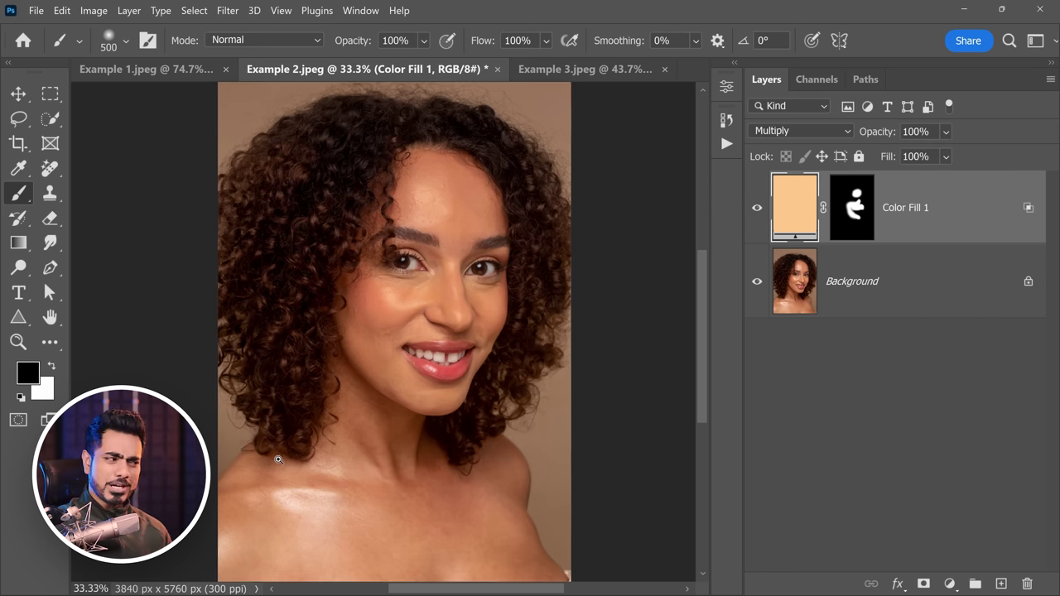
left_click_drag(296, 455, 358, 398)
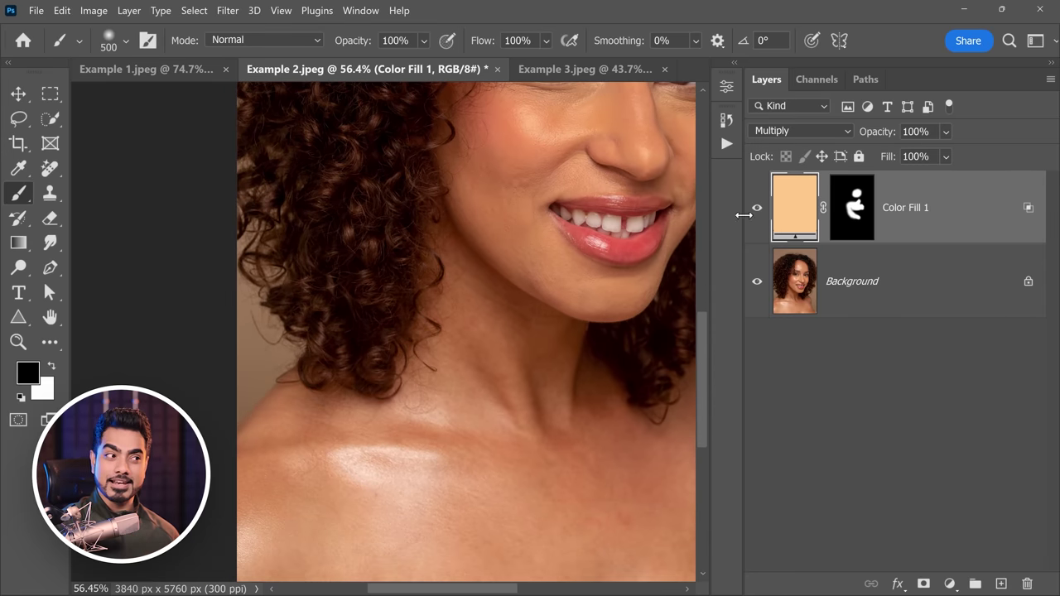
left_click(858, 215)
key("x")
left_click_drag(310, 359, 298, 284)
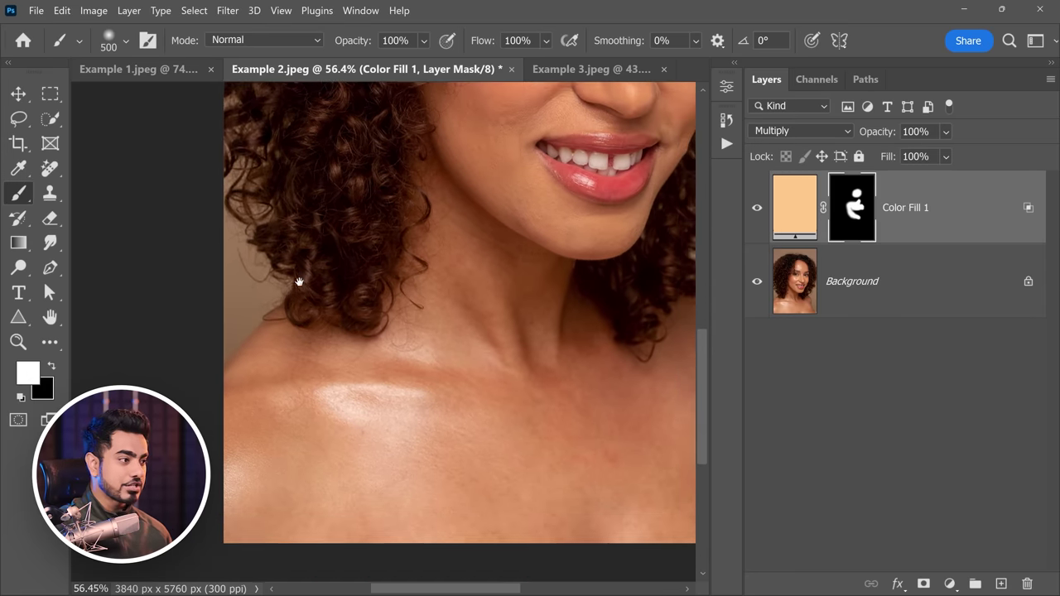
left_click_drag(416, 354, 338, 444)
key("bracketright")
key("bracketright")
key("bracketright")
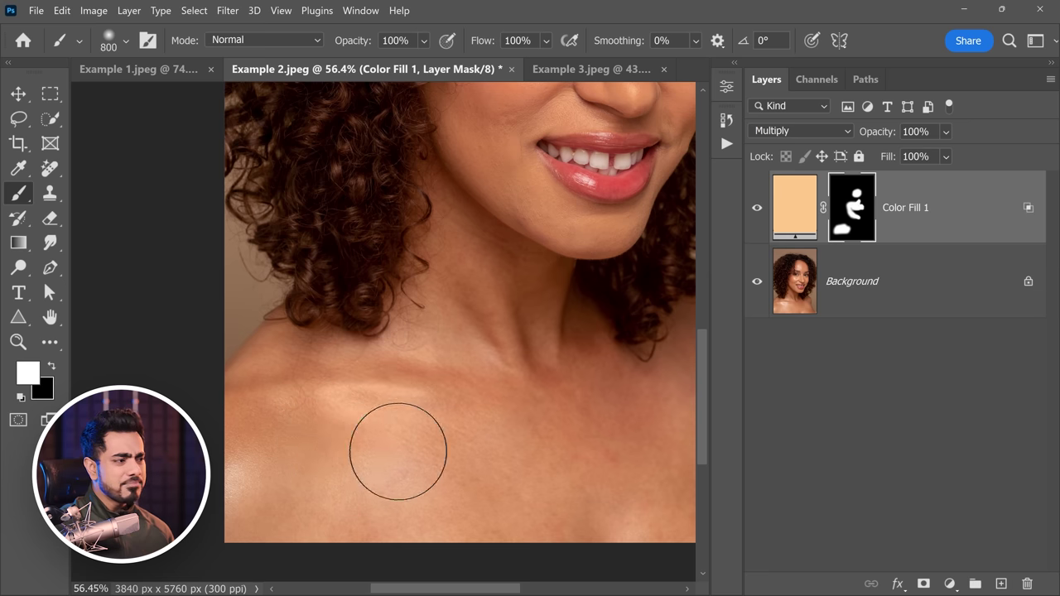
mouse_move(242, 476)
left_mouse_down()
mouse_move(385, 489)
mouse_move(455, 512)
mouse_move(474, 500)
mouse_move(433, 424)
mouse_move(370, 362)
mouse_move(389, 323)
left_mouse_up()
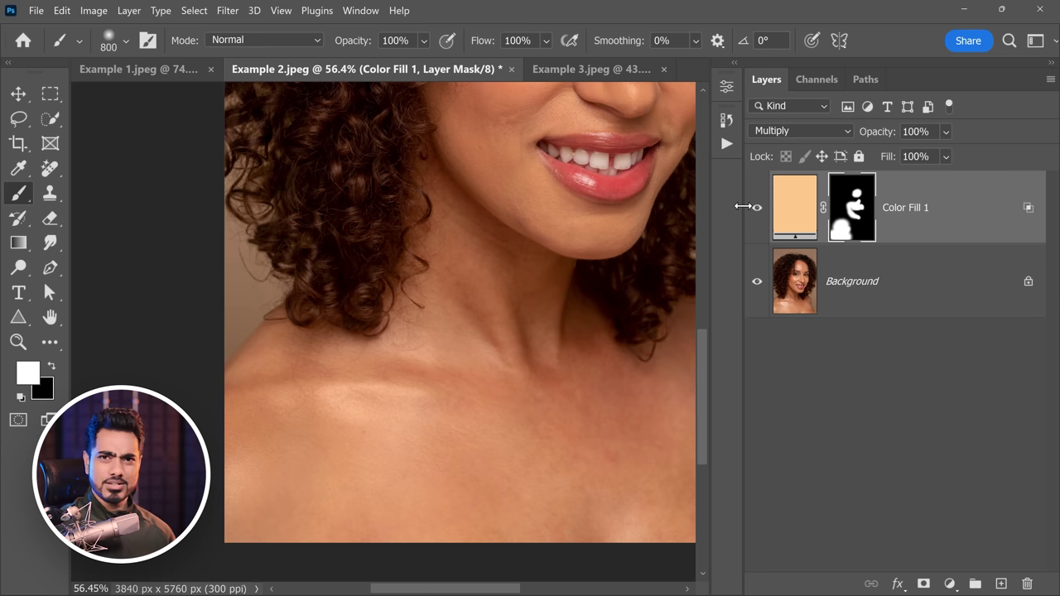
key("ctrl+z")
key("ctrl+z")
Rename the Color Fill 1 layer as Shine Kill and duplicate it
left_click(795, 207)
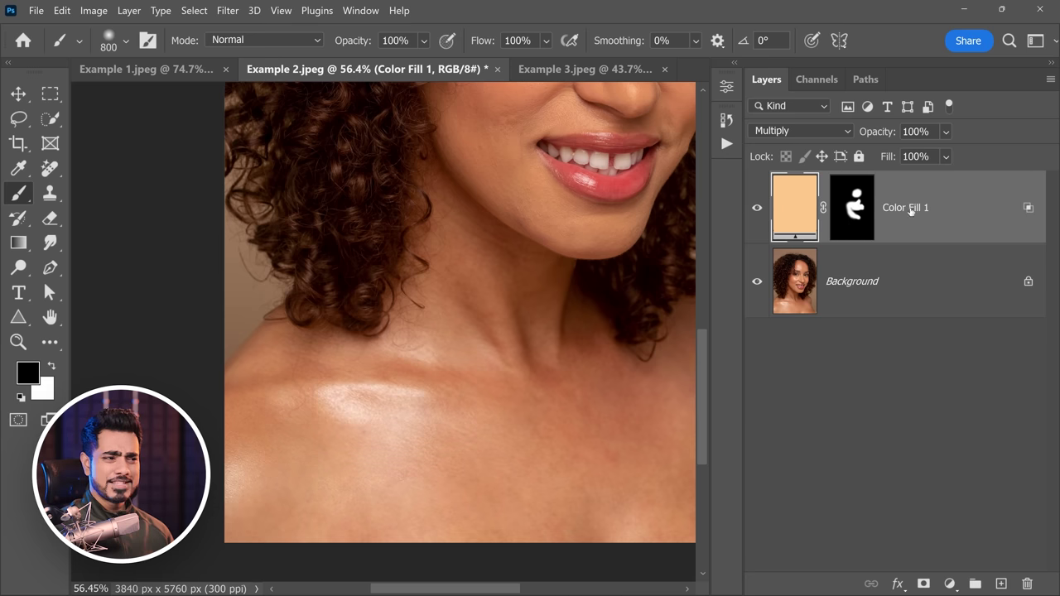
double_click(905, 207)
type("Shine K")
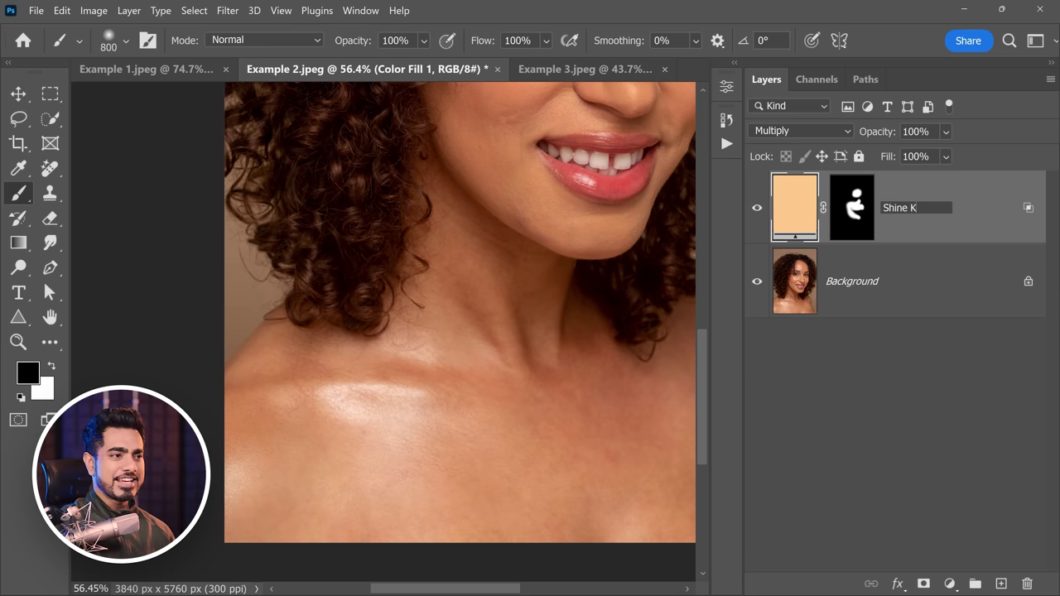
type("ill")
key("Return")
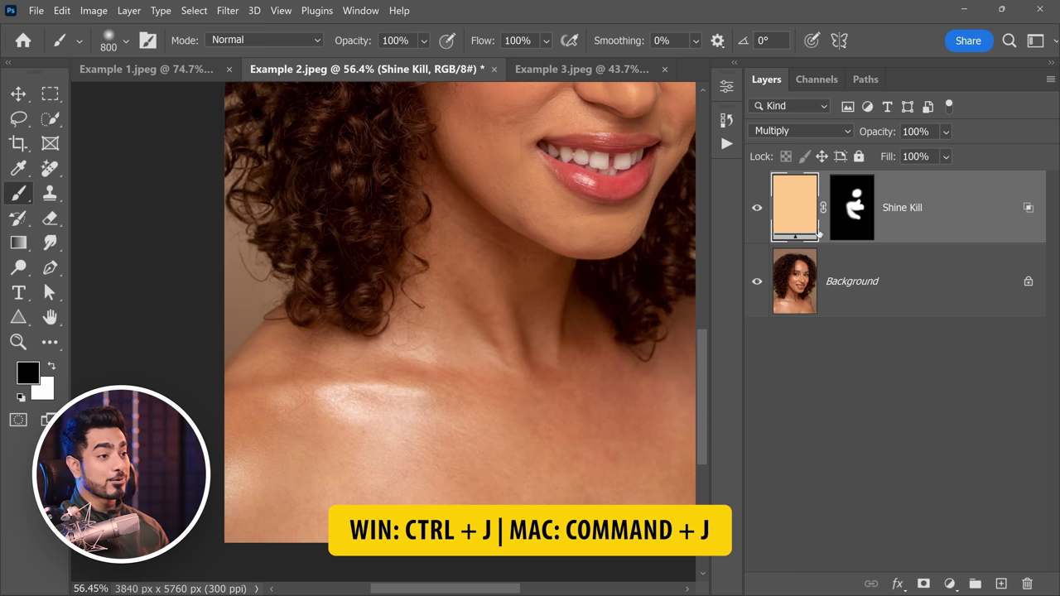
key("ctrl+j")
Fill the Shine Kill copy's mask with black and paint it white over the shoulder and chest shine
left_click(849, 209)
key("x")
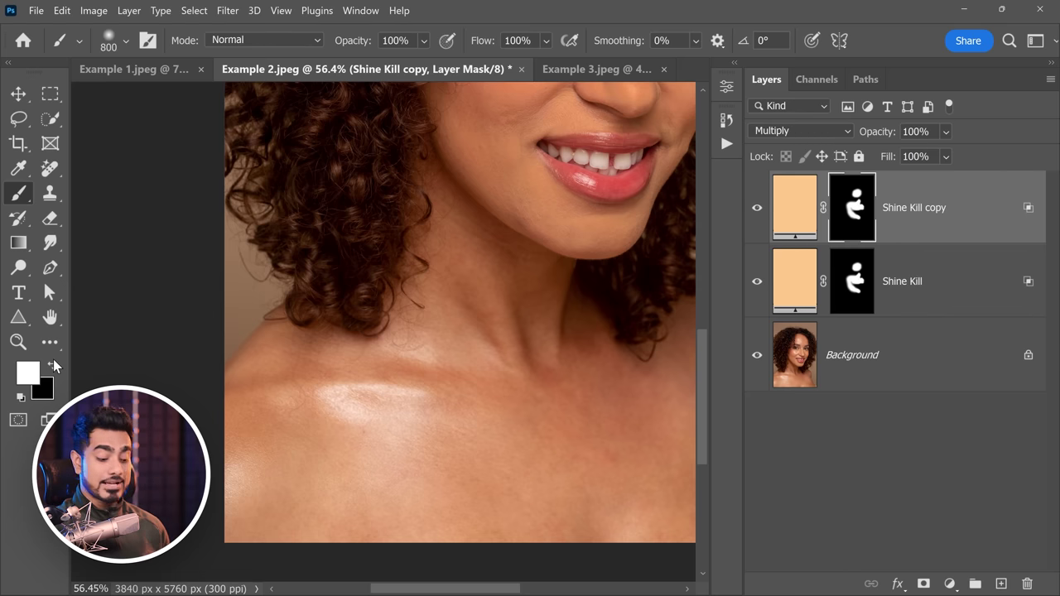
key("ctrl+BackSpace")
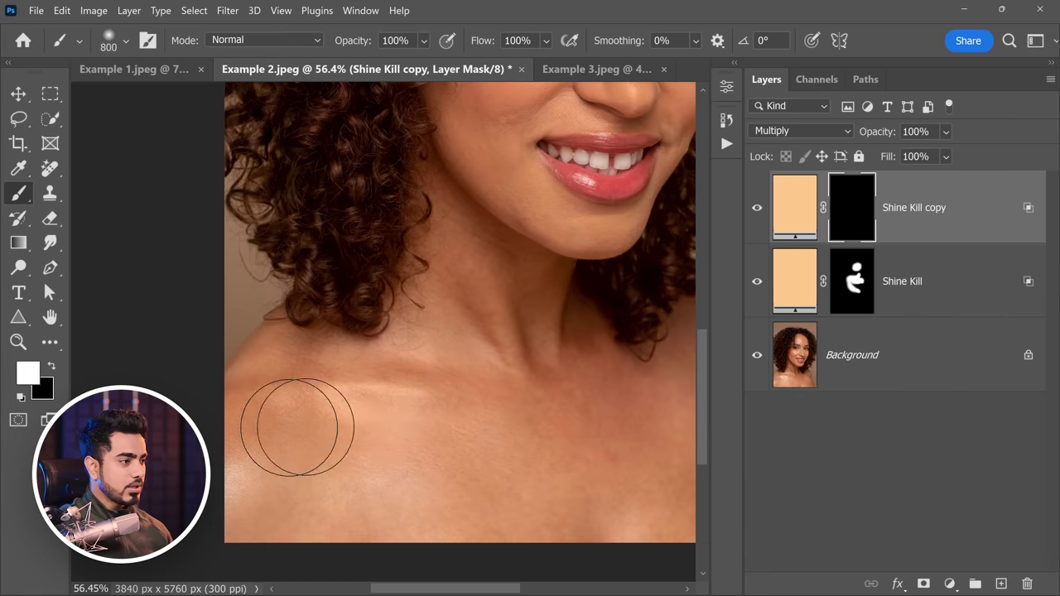
left_click(273, 461)
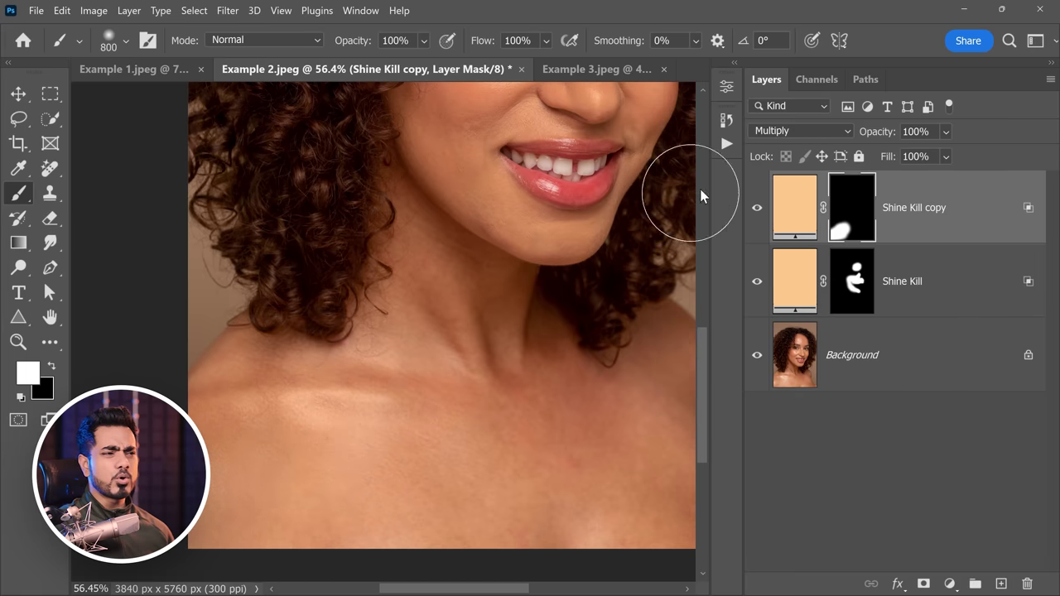
Change the Shine Kill copy's fill color to hue 25 and saturation 48%, hex ffb985, and view the whole image
double_click(797, 207)
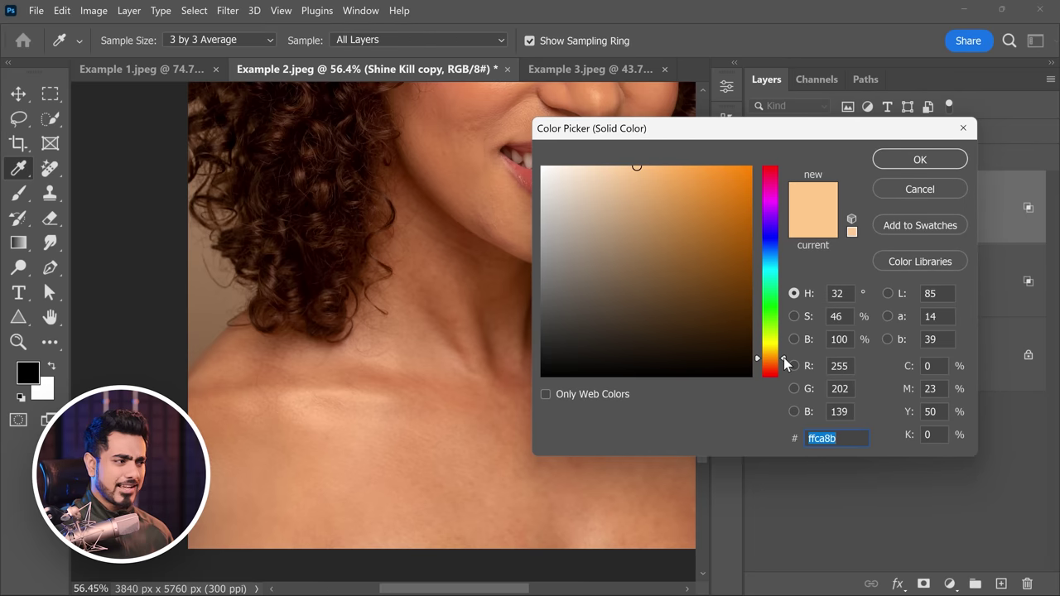
left_click_drag(784, 356, 783, 362)
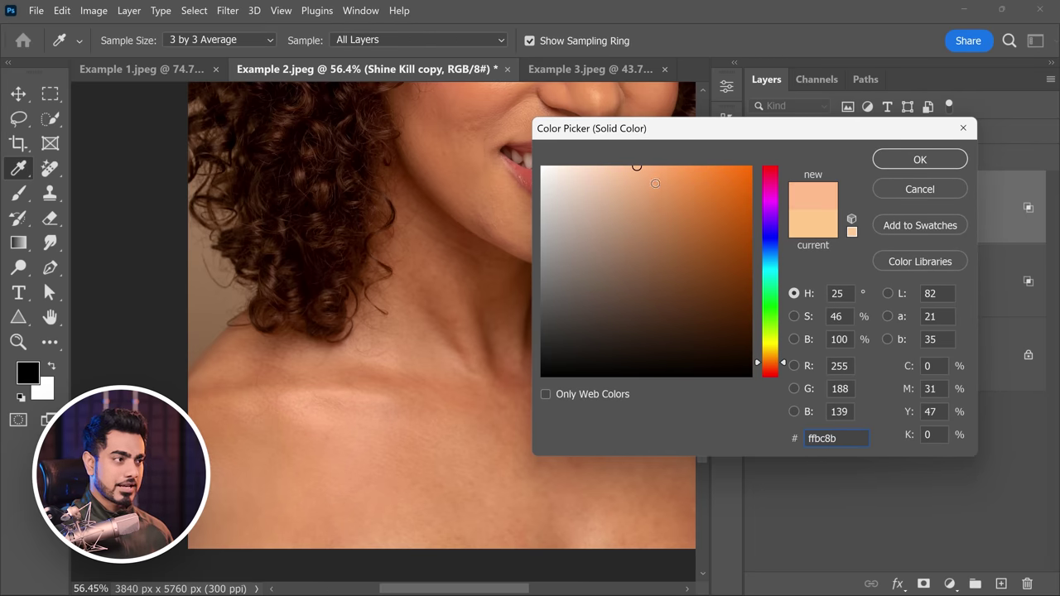
mouse_move(659, 166)
left_mouse_down()
mouse_move(622, 165)
mouse_move(640, 166)
left_mouse_up()
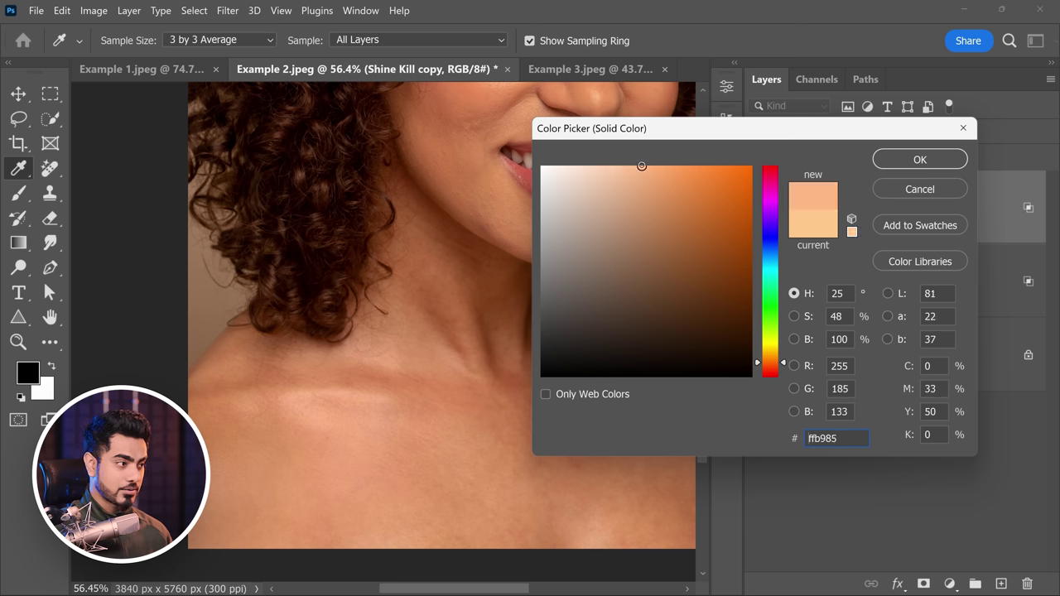
left_click(930, 161)
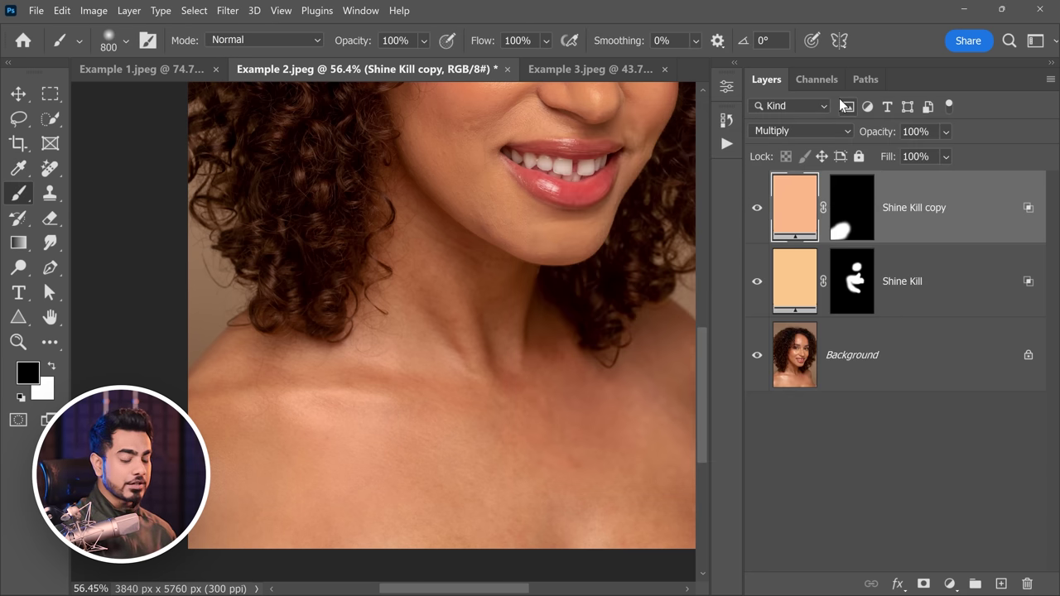
key("ctrl+0")
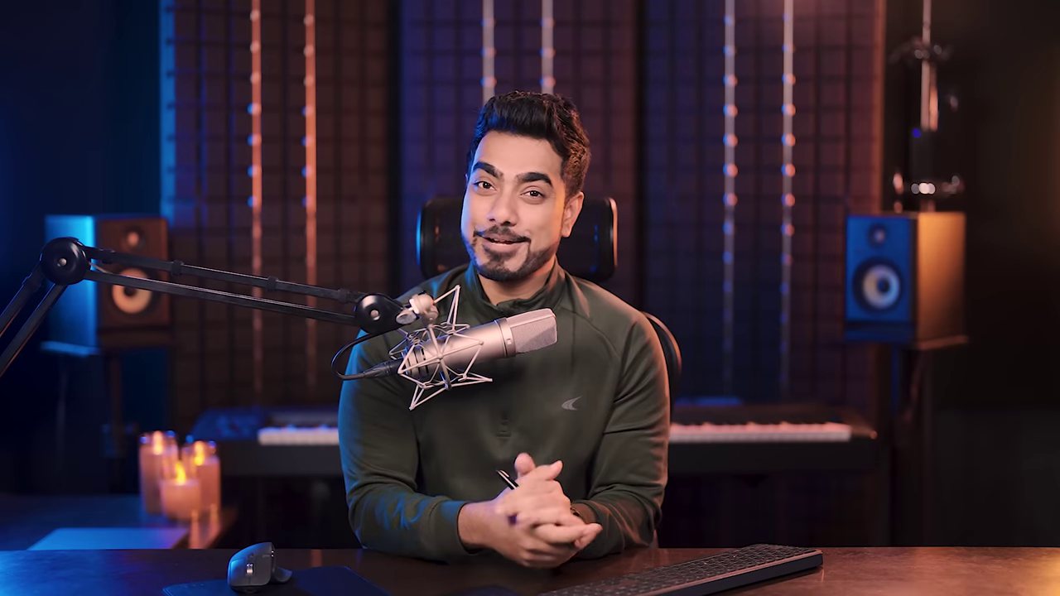
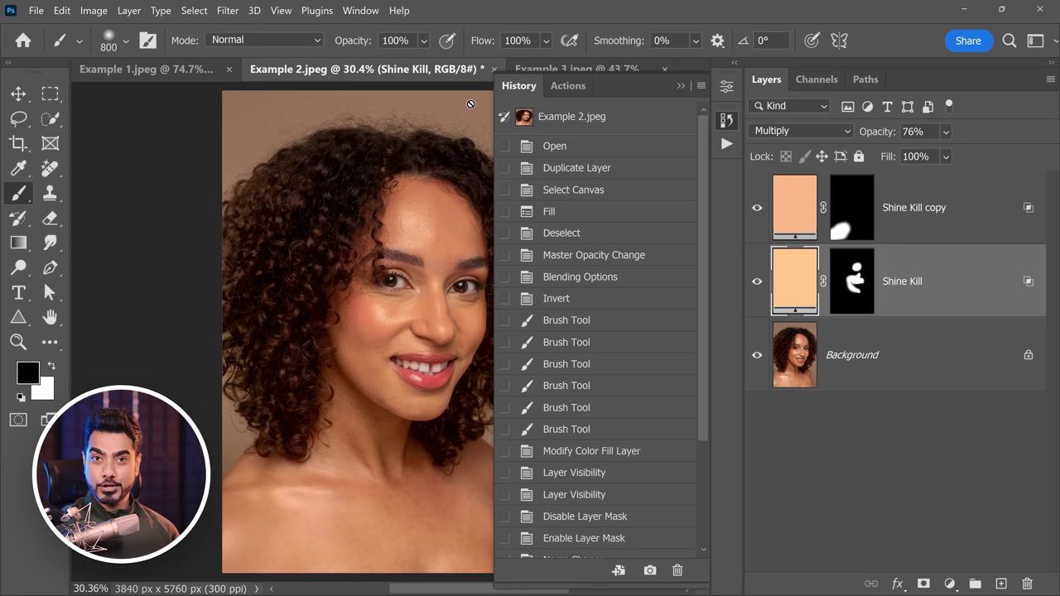
Show the History of edits made to Example 2
left_click(360, 11)
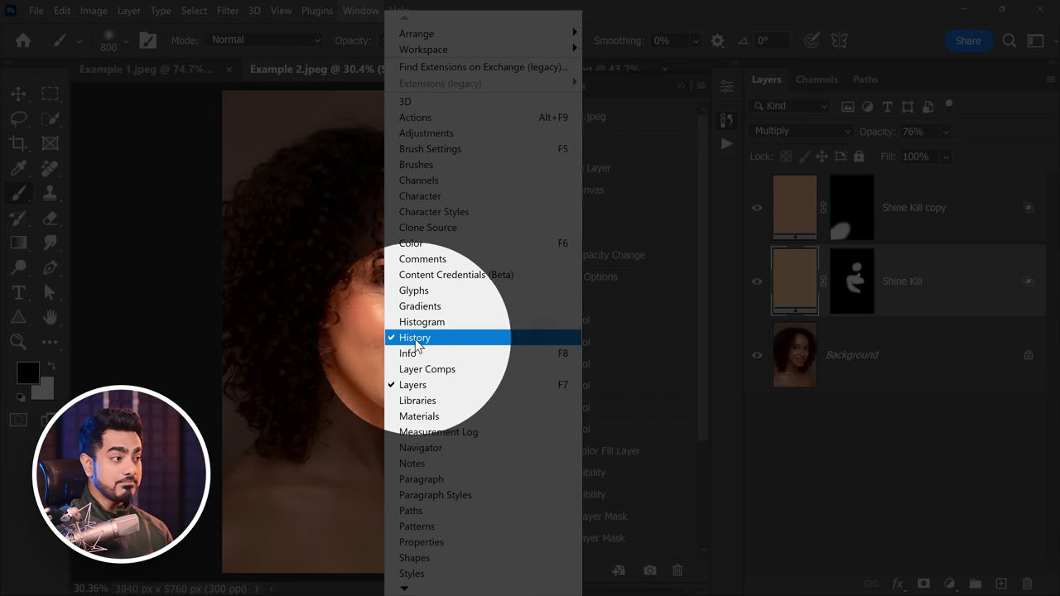
left_click(503, 90)
left_click(504, 88)
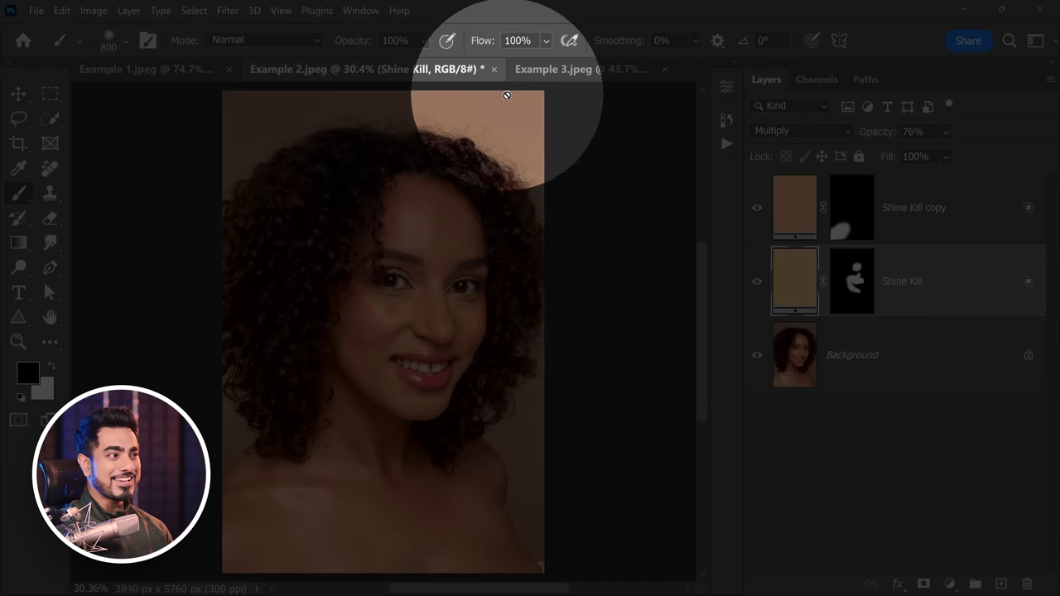
left_click(725, 120)
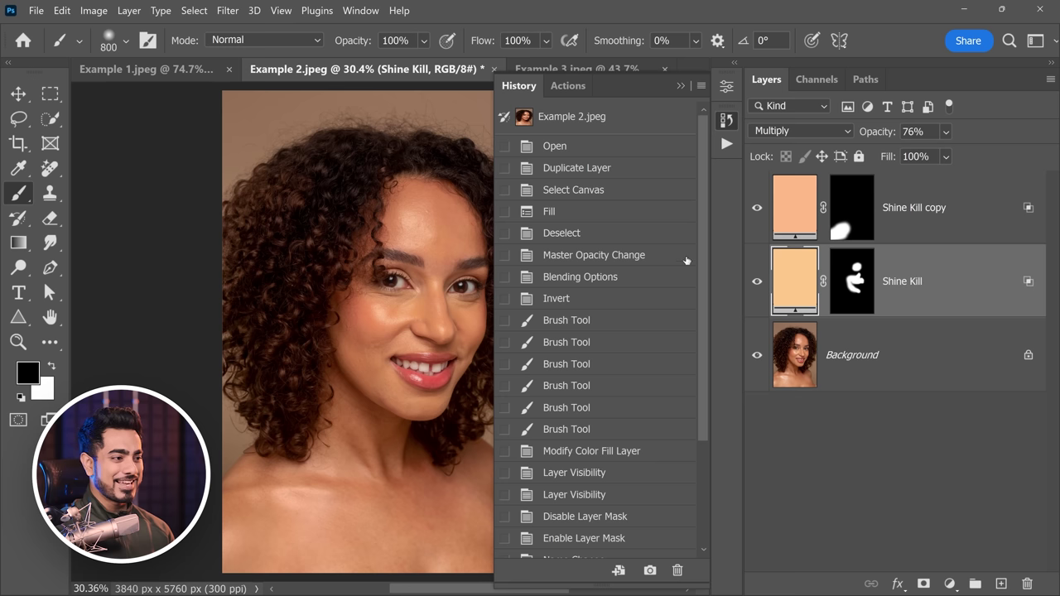
Delete the Shine Kill and Shine Kill copy layers and duplicate the Background layer as Layer 1
scroll(650, 571, "down", 5)
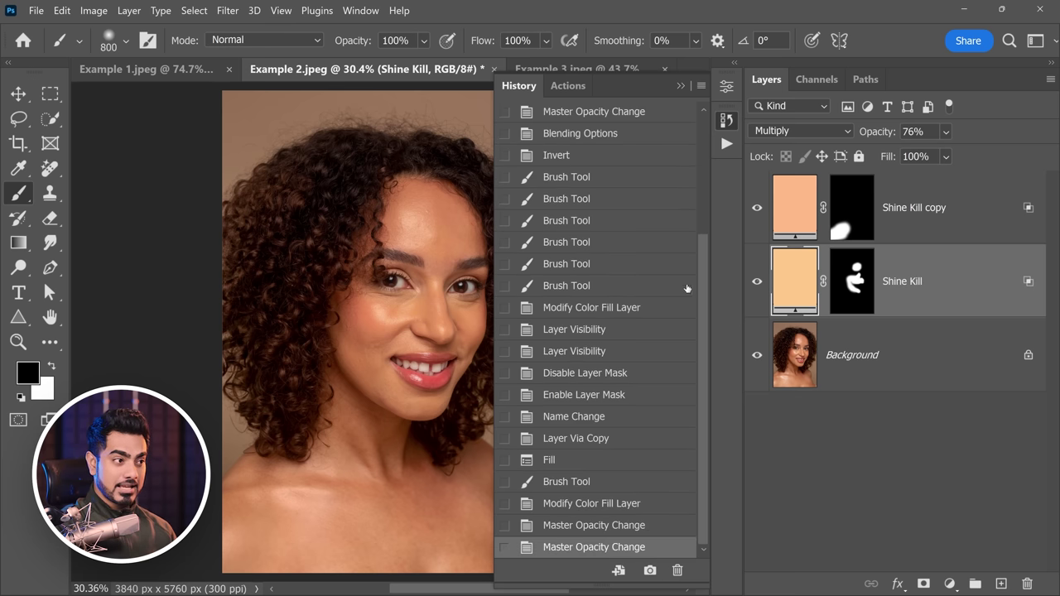
left_click_drag(702, 287, 702, 171)
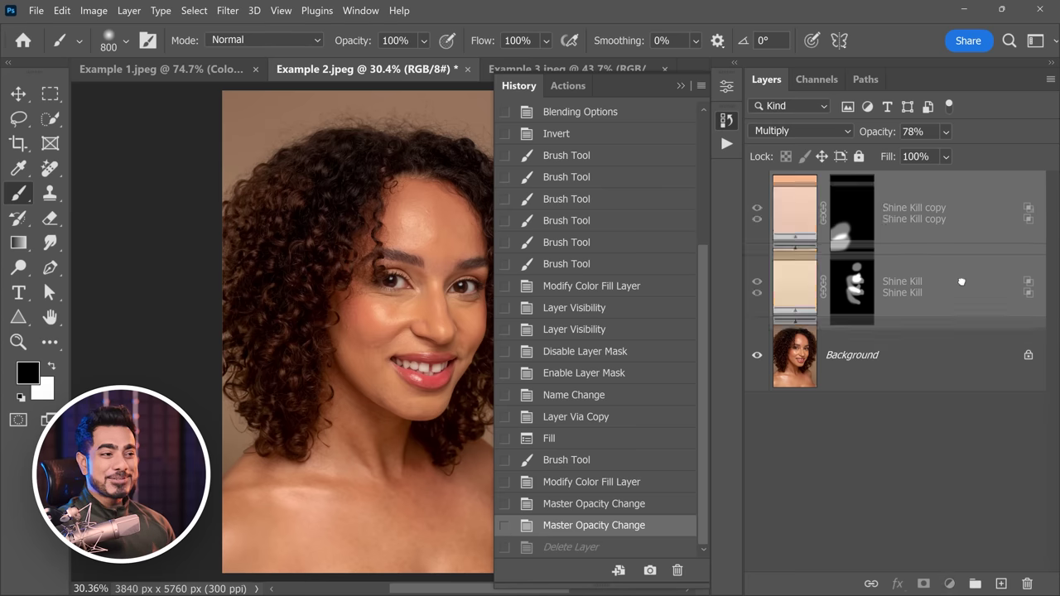
left_click_drag(960, 282, 1026, 583)
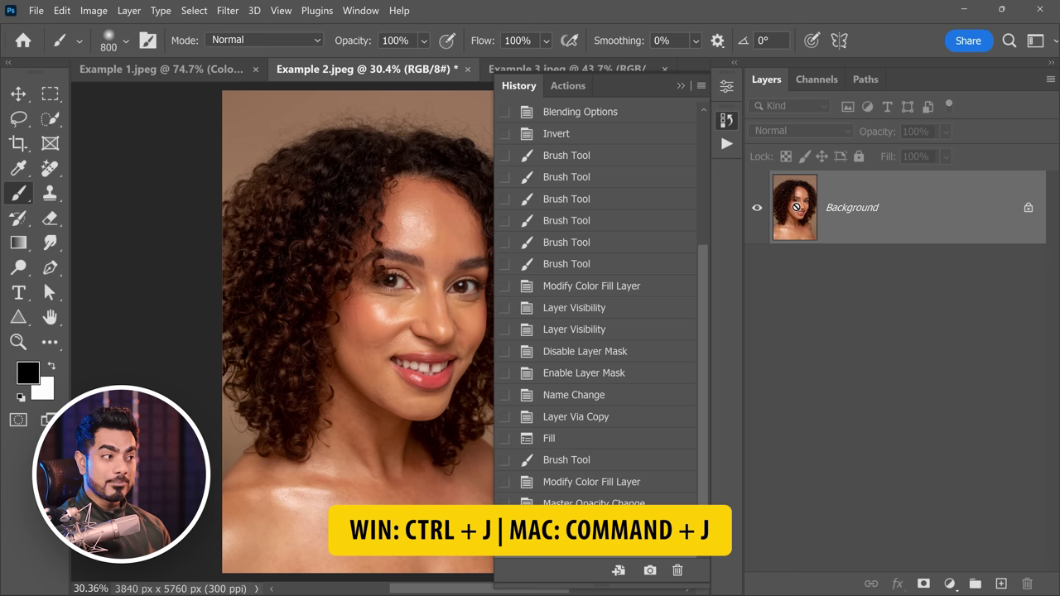
key("ctrl+j")
left_click(680, 86)
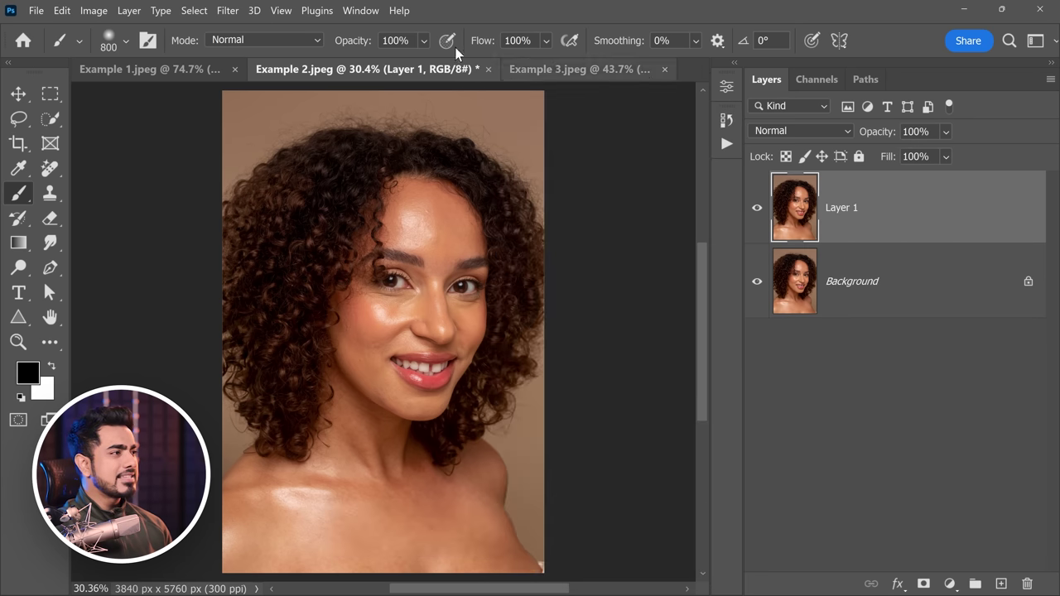
Apply the Retouch4me Mattifier filter to Layer 1 with Blend at 100 and Make Mask on
left_click(227, 10)
mouse_move(319, 367)
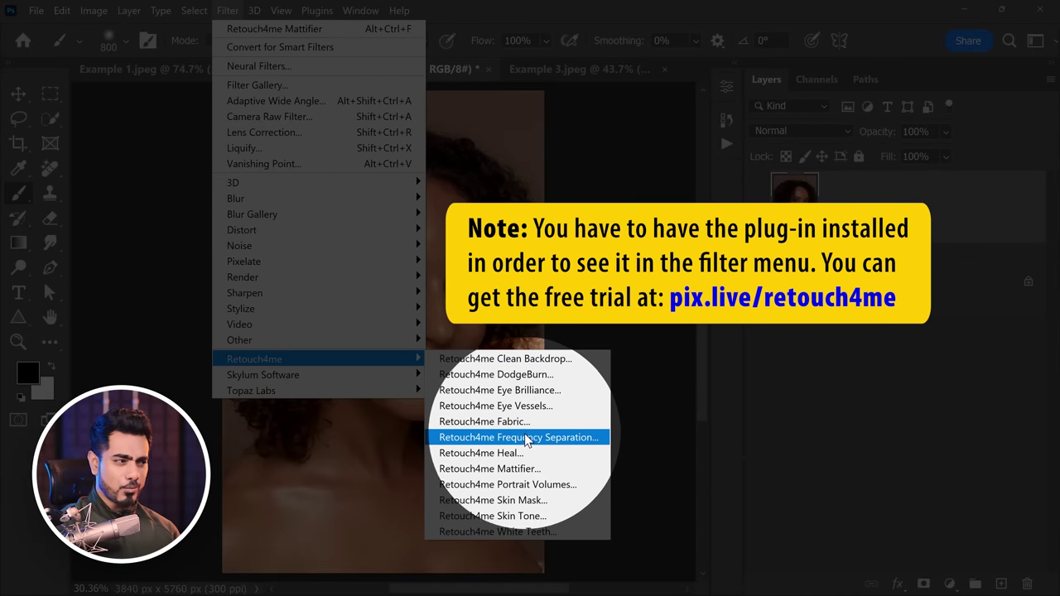
left_click(549, 472)
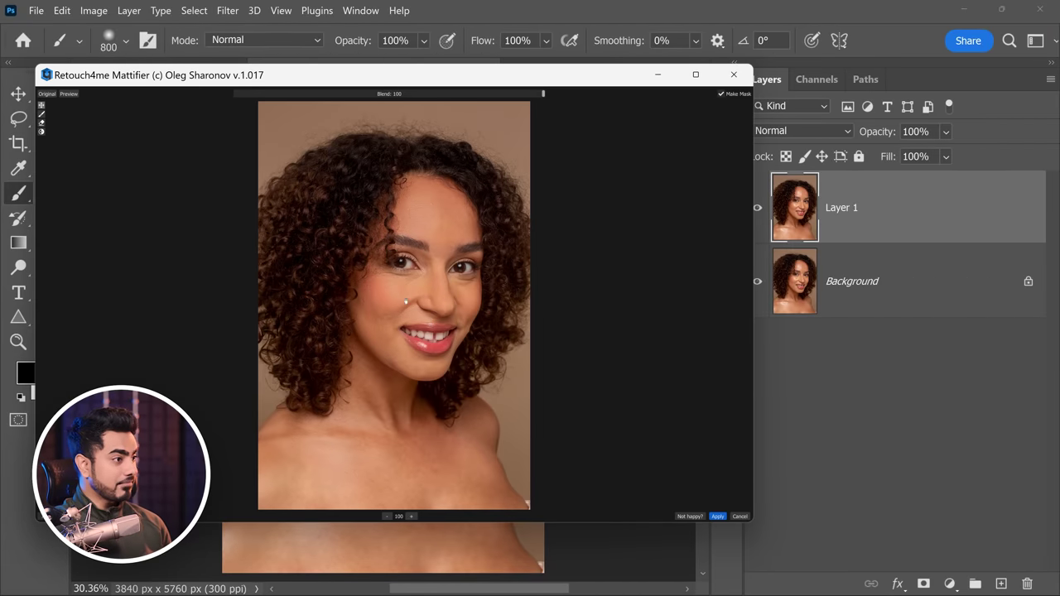
left_click_drag(544, 94, 498, 98)
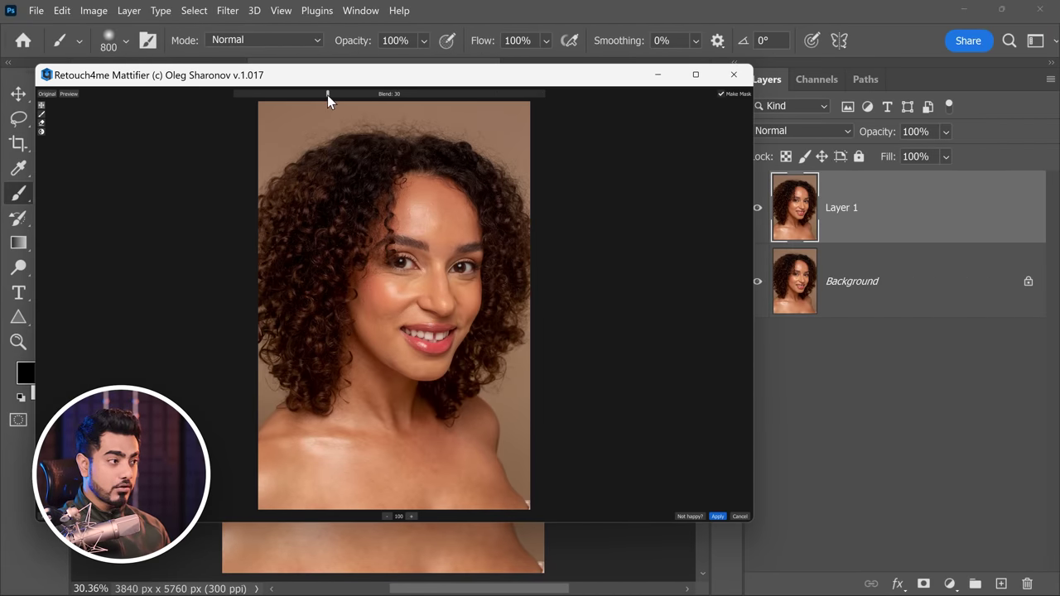
left_click_drag(327, 94, 475, 94)
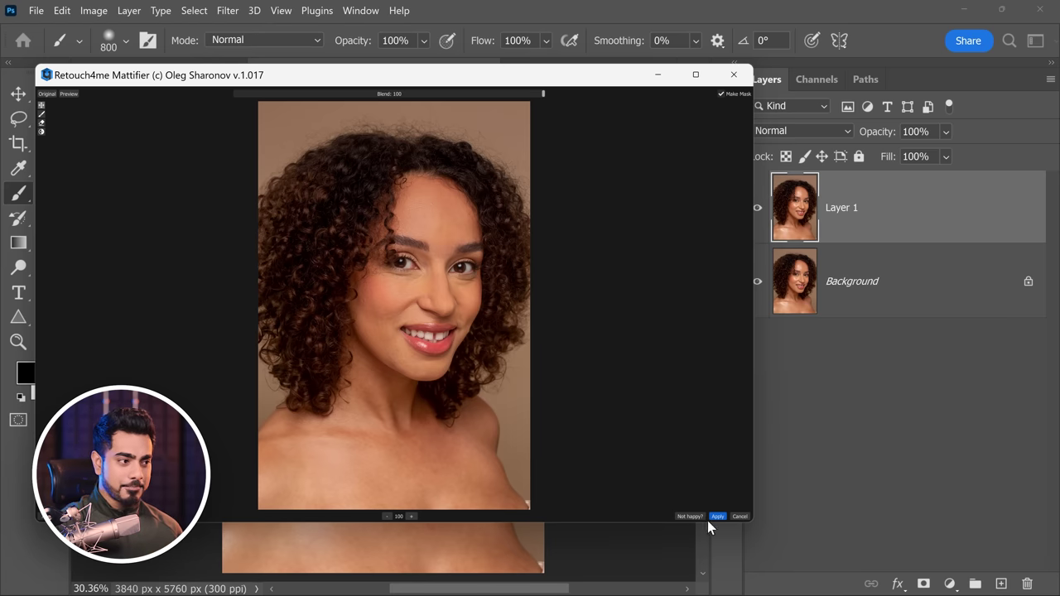
left_click(717, 516)
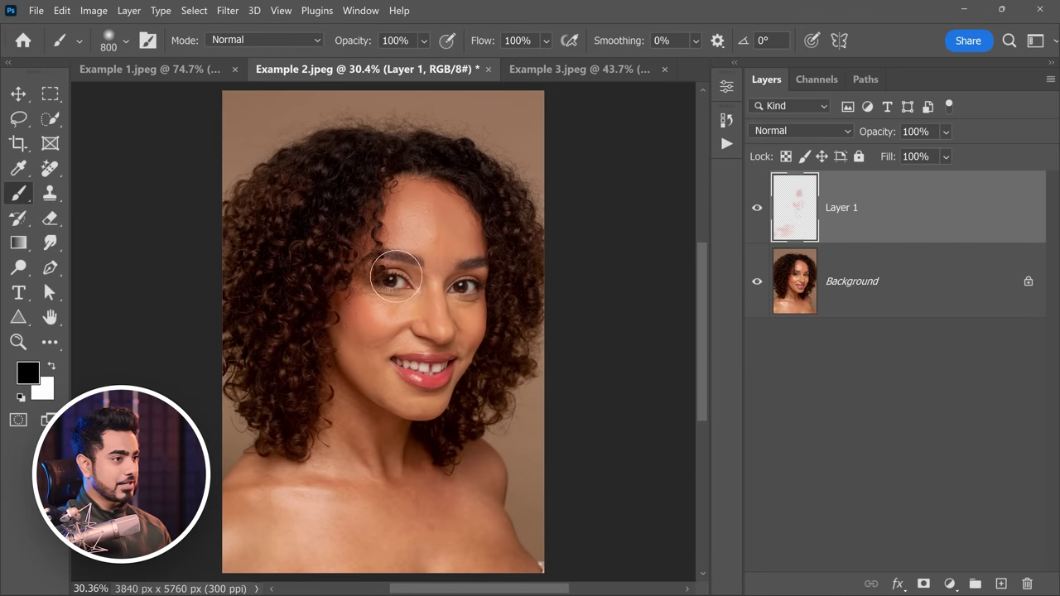
Compare the image with and without Layer 1, and examine the skin on the face, neck and chest up close
left_click(755, 210)
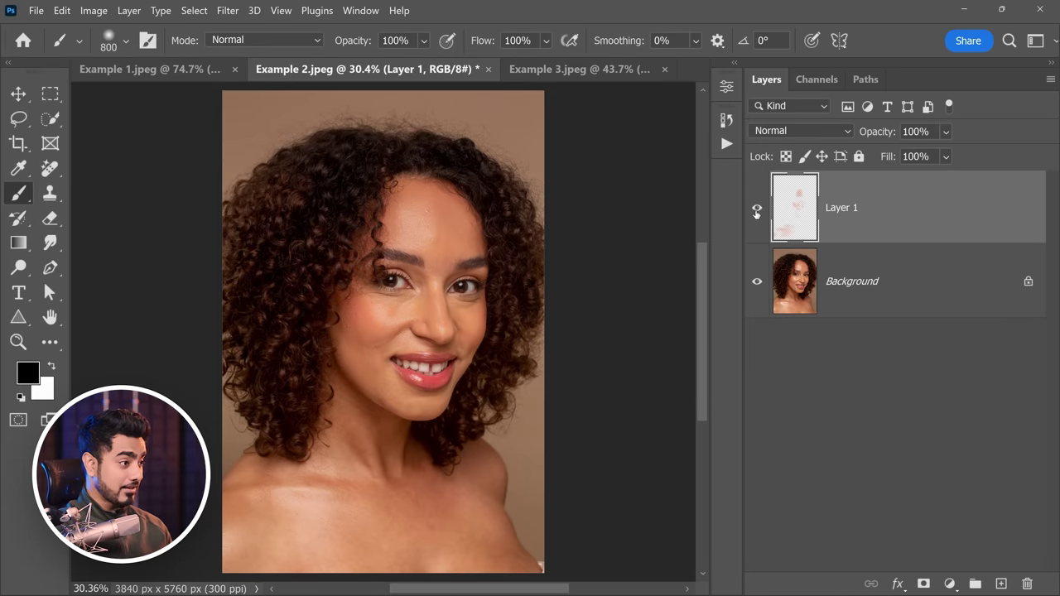
left_click(423, 229)
left_click_drag(418, 289, 526, 252)
scroll(522, 289, "down", 3)
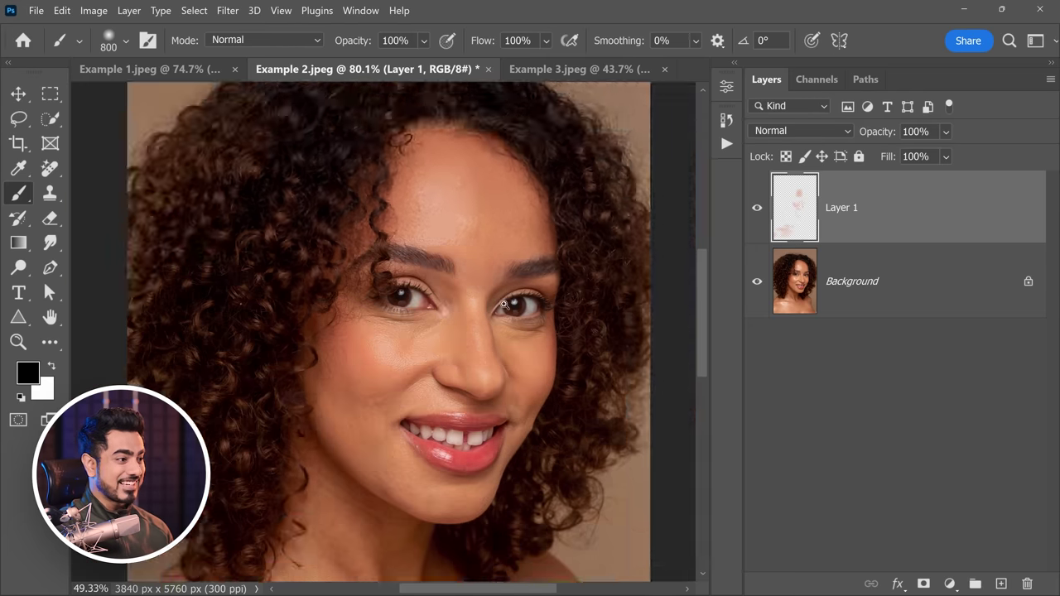
left_click_drag(472, 308, 495, 192)
scroll(495, 192, "down", 3)
scroll(428, 320, "up", 2)
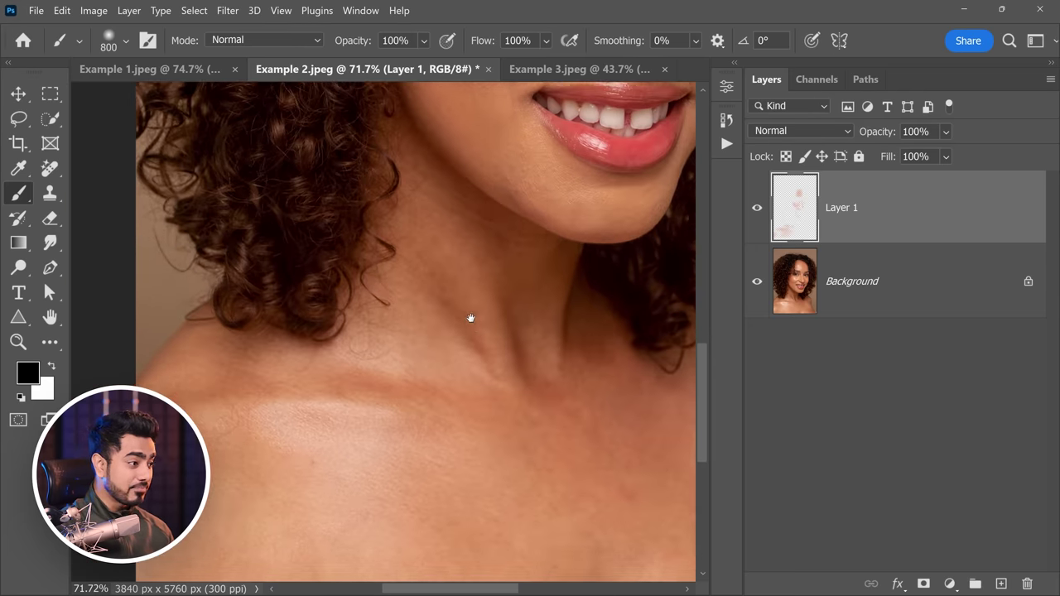